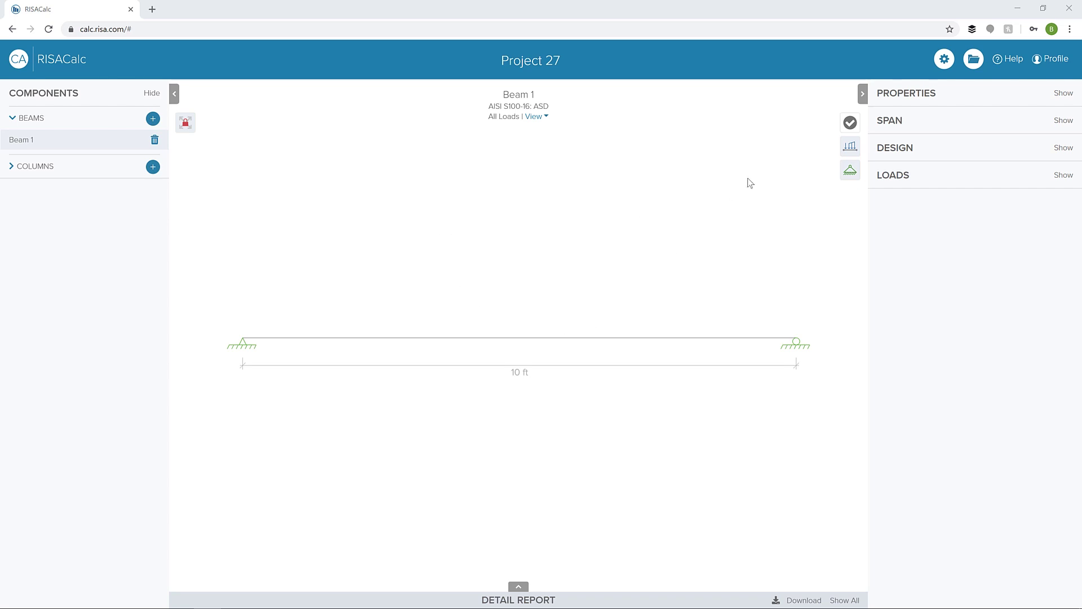
Step: Switch Beam 1's section to the CS C-shape family, keeping the AISI 2007 standard
{"action": "left_click", "coordinate": [920, 101]}
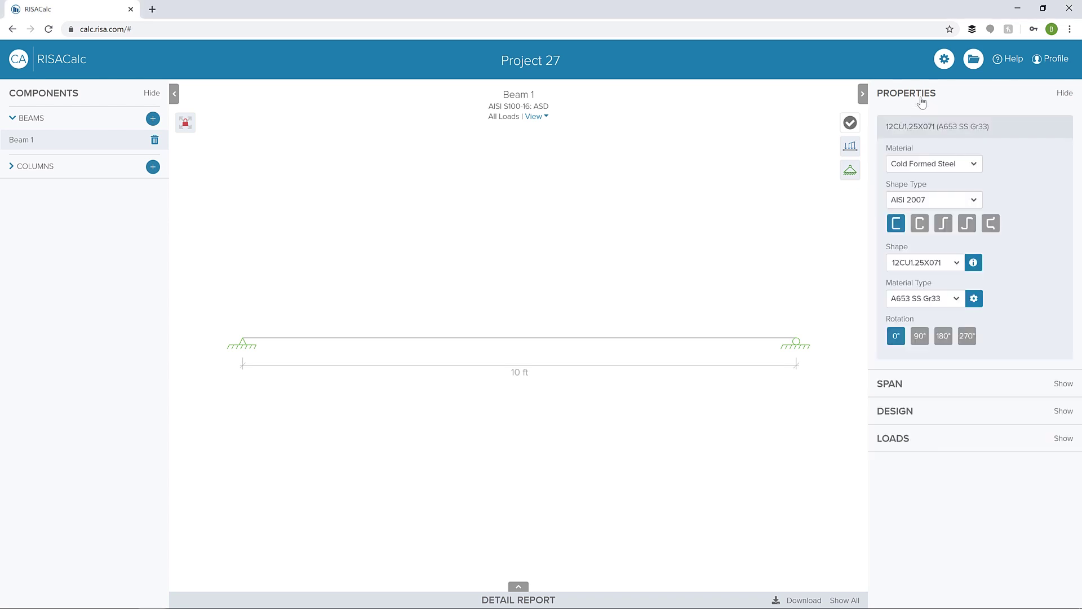
{"action": "left_click", "coordinate": [933, 200]}
{"action": "left_click", "coordinate": [938, 204]}
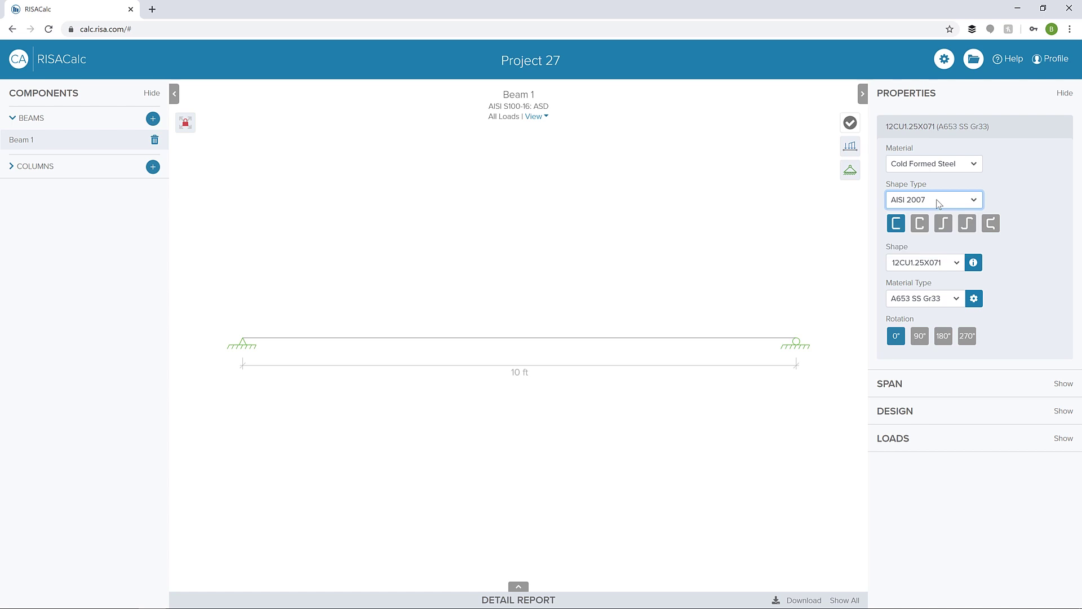
{"action": "left_click", "coordinate": [920, 228]}
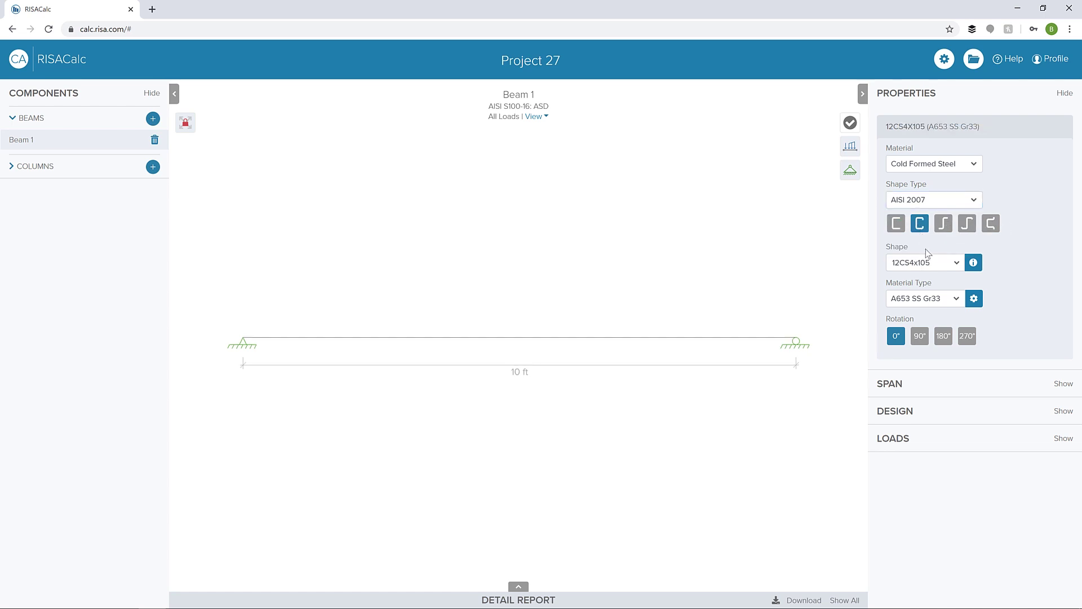
Step: Choose the 12CS2.5x105 section and review the A653 SS Gr33 material properties
{"action": "left_click", "coordinate": [931, 263]}
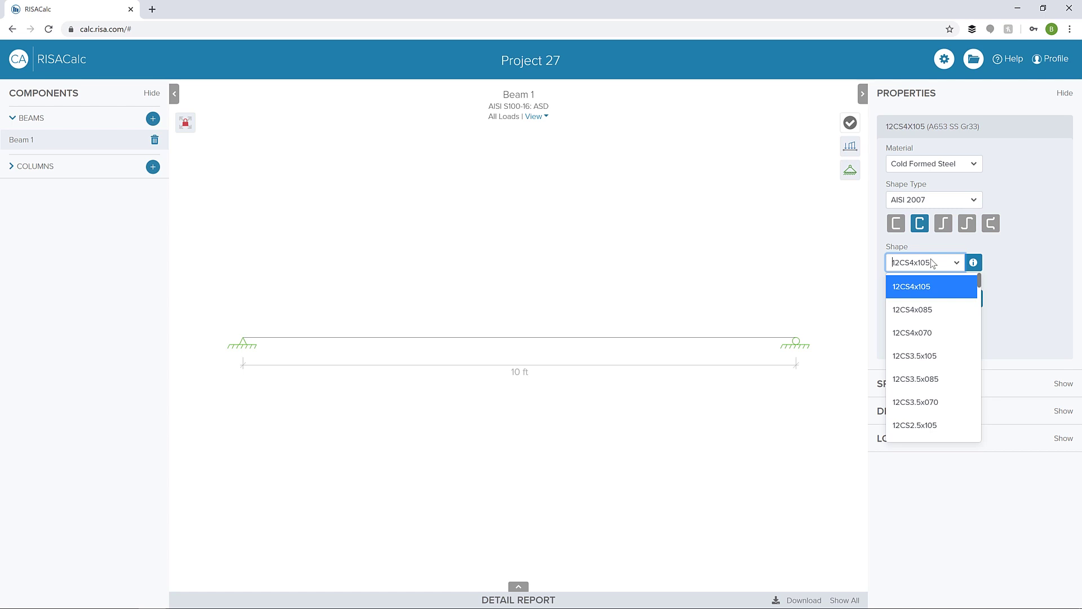
{"action": "scroll", "coordinate": [945, 350], "scroll_direction": "down", "scroll_amount": 3}
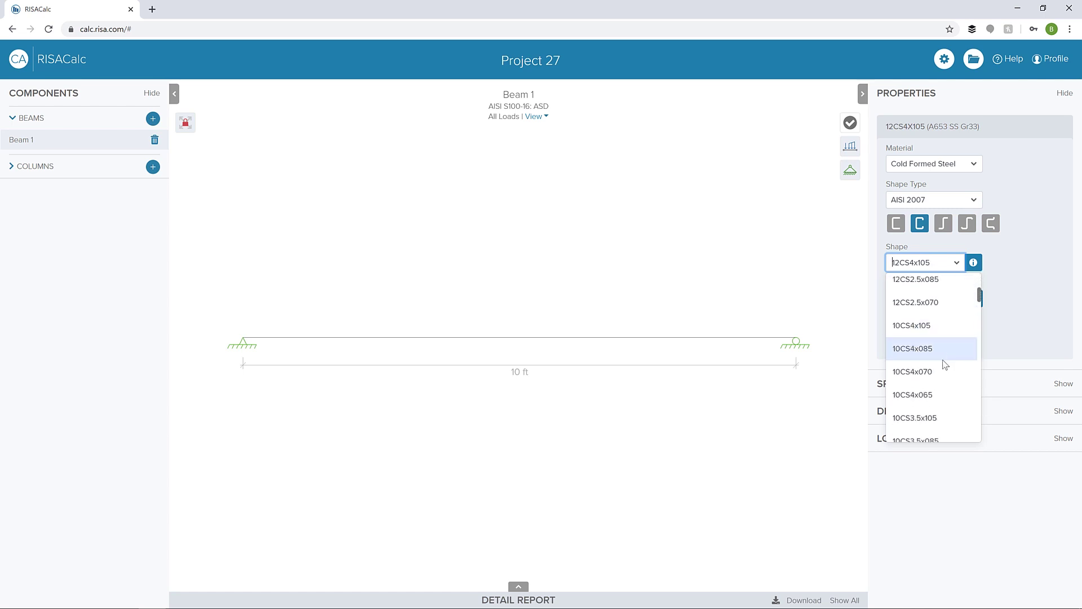
{"action": "scroll", "coordinate": [945, 361], "scroll_direction": "up", "scroll_amount": 1}
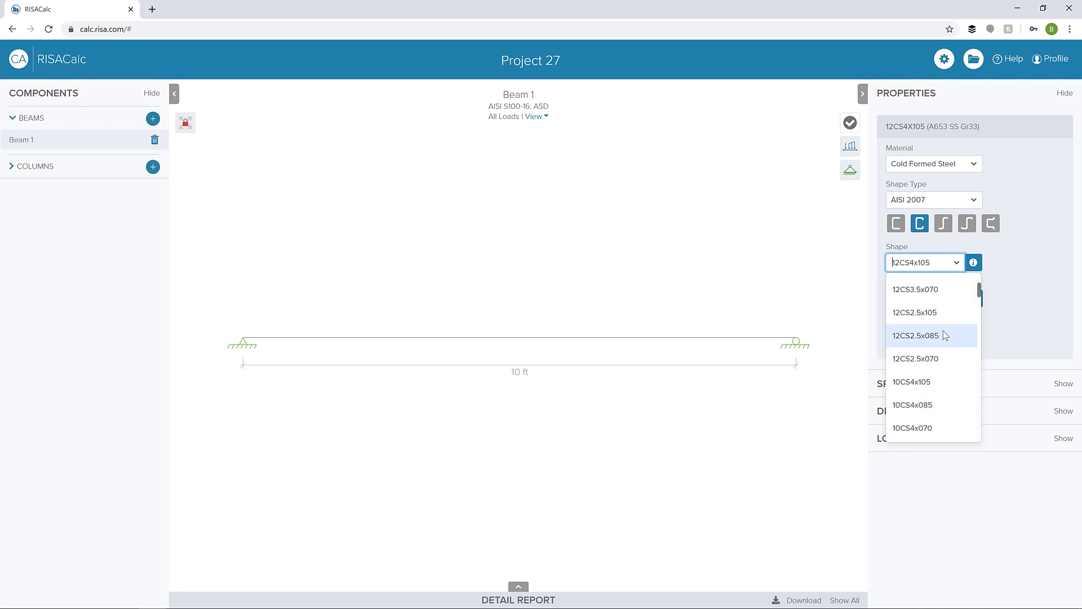
{"action": "left_click", "coordinate": [941, 313]}
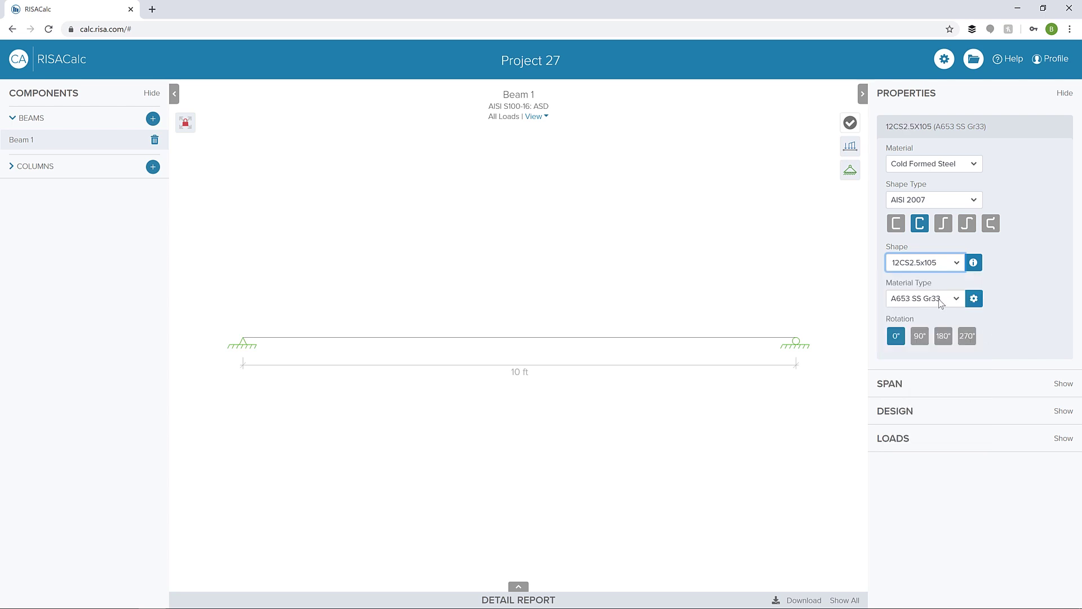
{"action": "left_click", "coordinate": [974, 298]}
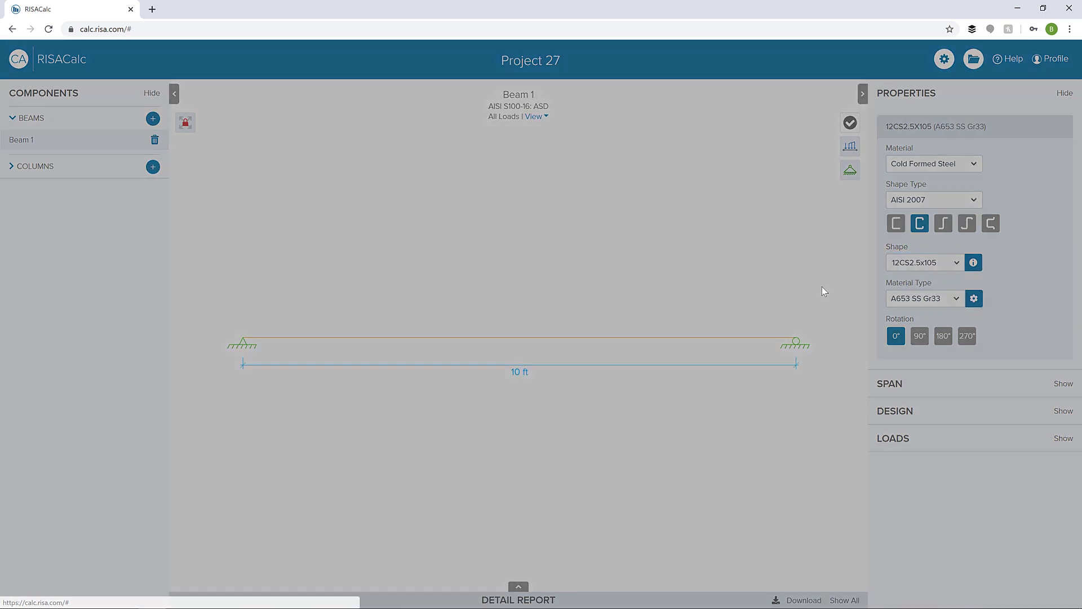
{"action": "left_click", "coordinate": [667, 76]}
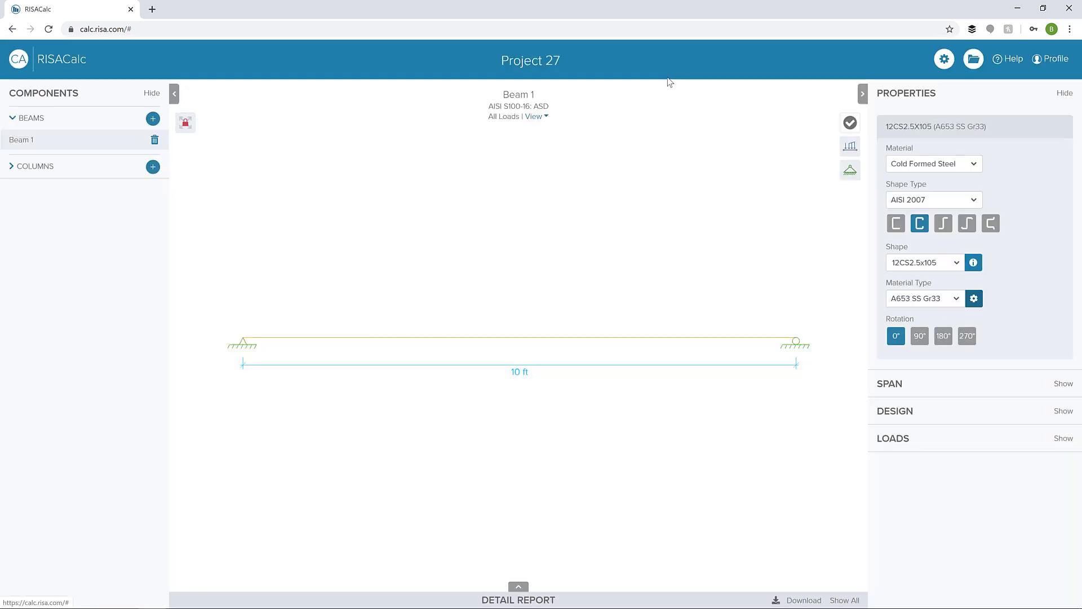
{"action": "left_click", "coordinate": [942, 59]}
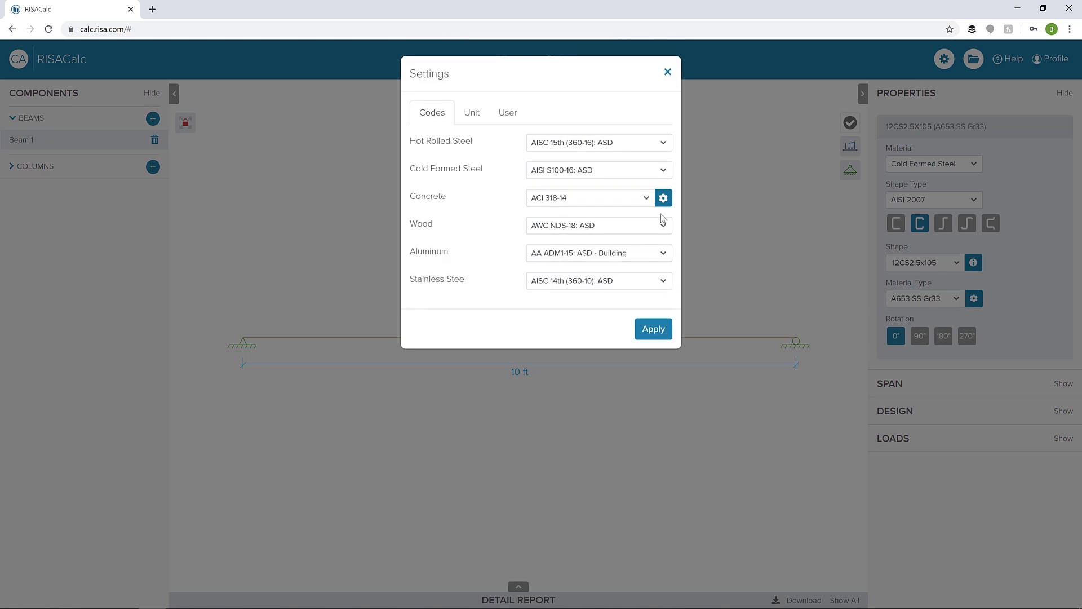
{"action": "left_click", "coordinate": [641, 171]}
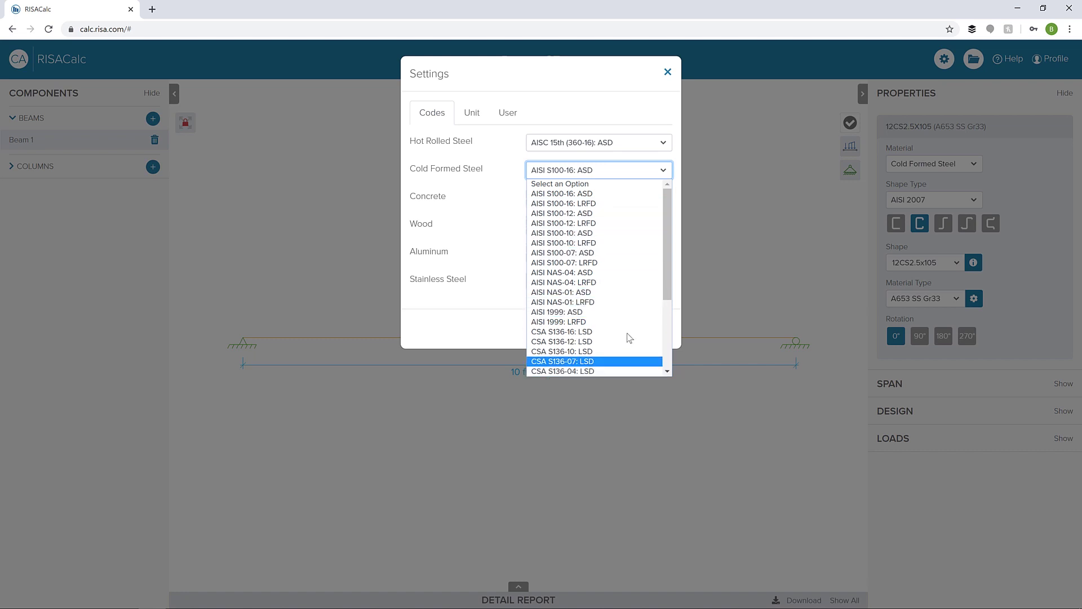
{"action": "left_click", "coordinate": [667, 71]}
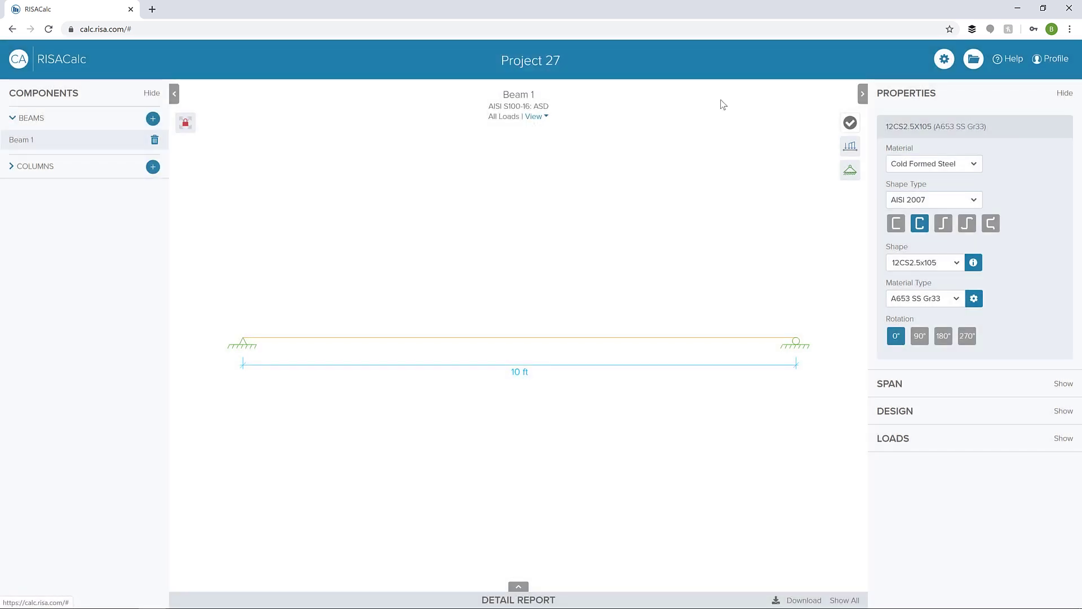
Step: Check Beam 1's span supports, then enable Out of Plane 'At Supports' bracing
{"action": "left_click", "coordinate": [939, 393]}
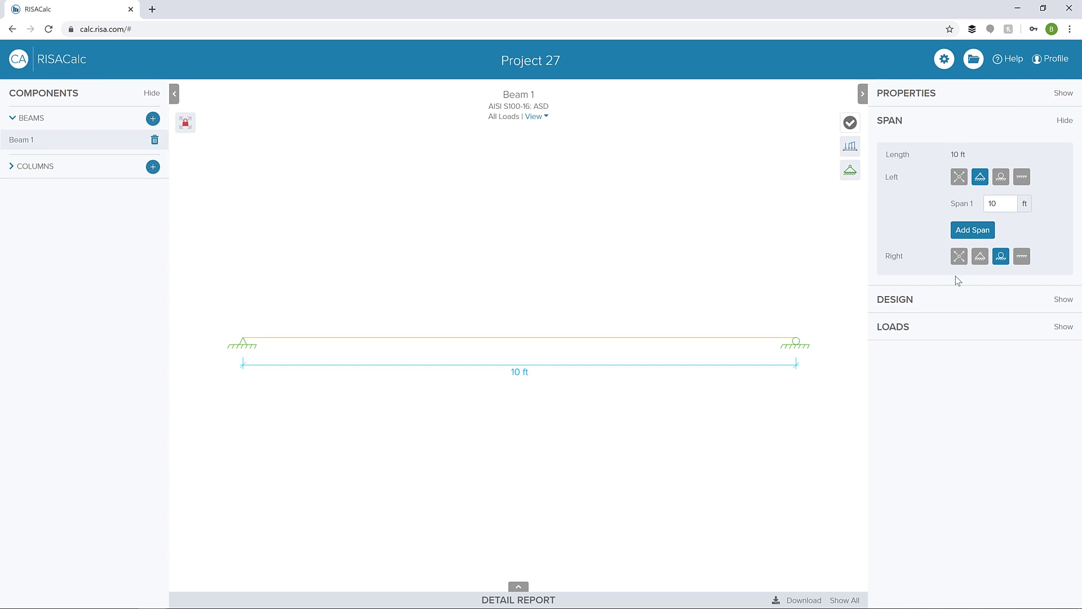
{"action": "left_click", "coordinate": [952, 303]}
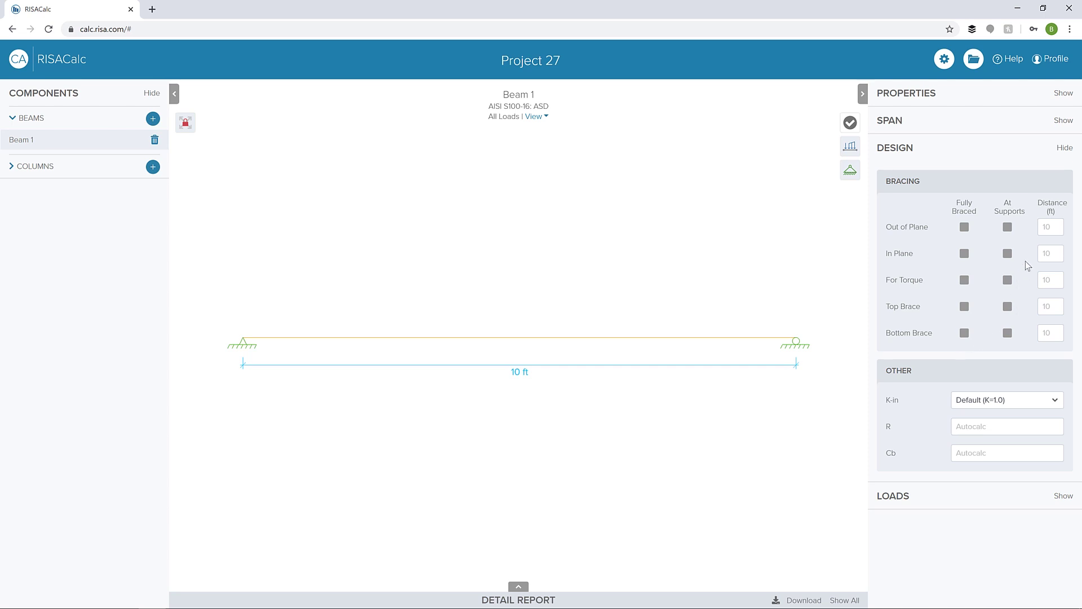
{"action": "left_click", "coordinate": [1008, 228]}
Step: Add a 0.5 k live point load to Beam 1 at 3.333 ft
{"action": "left_click", "coordinate": [939, 505]}
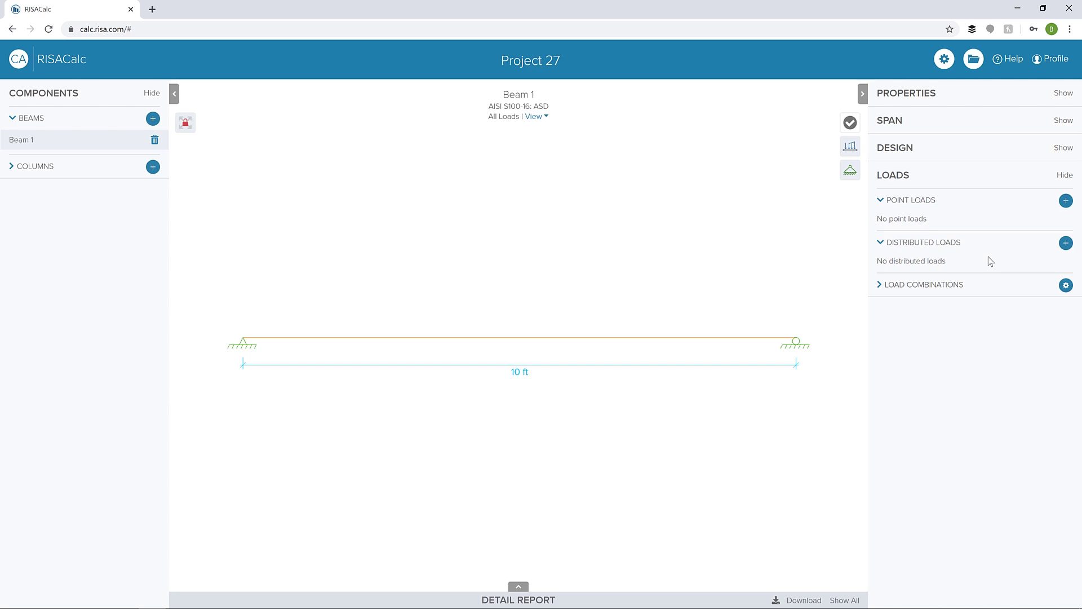
{"action": "left_click", "coordinate": [1065, 202]}
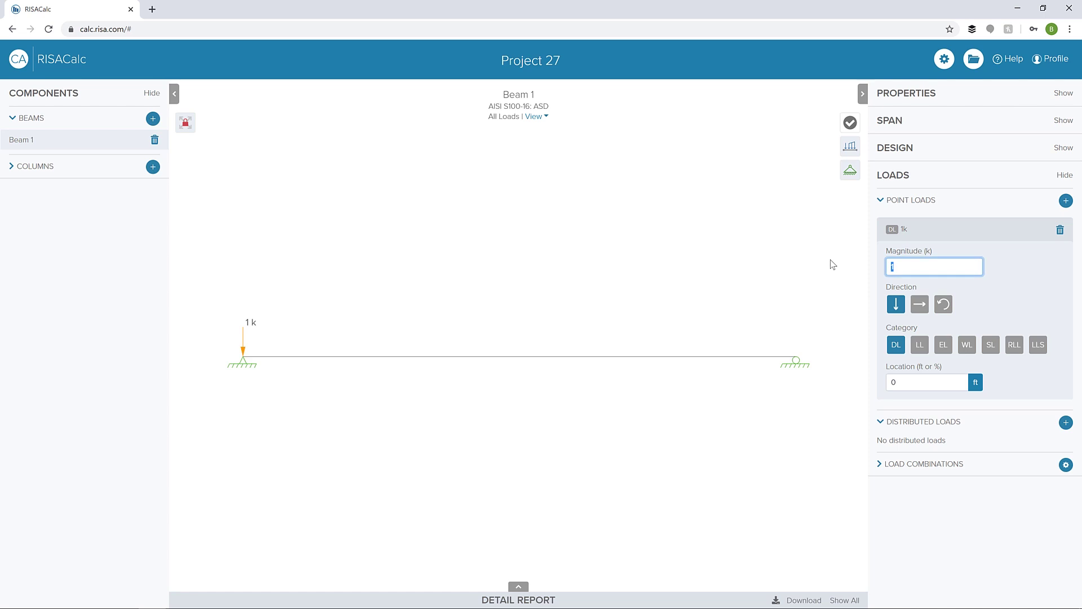
{"action": "key", "text": "Tab"}
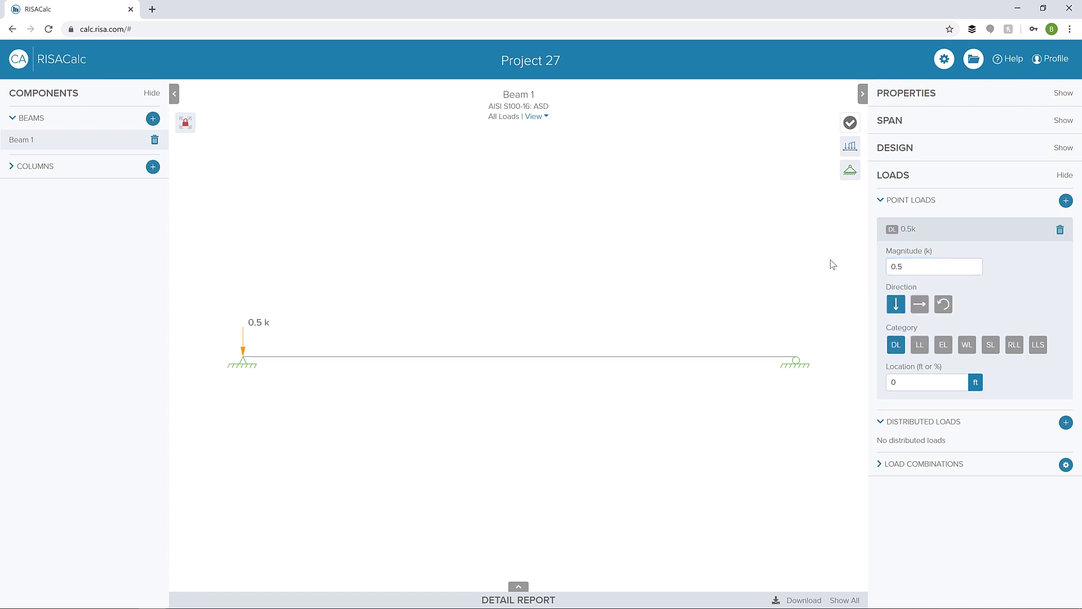
{"action": "left_click", "coordinate": [919, 345]}
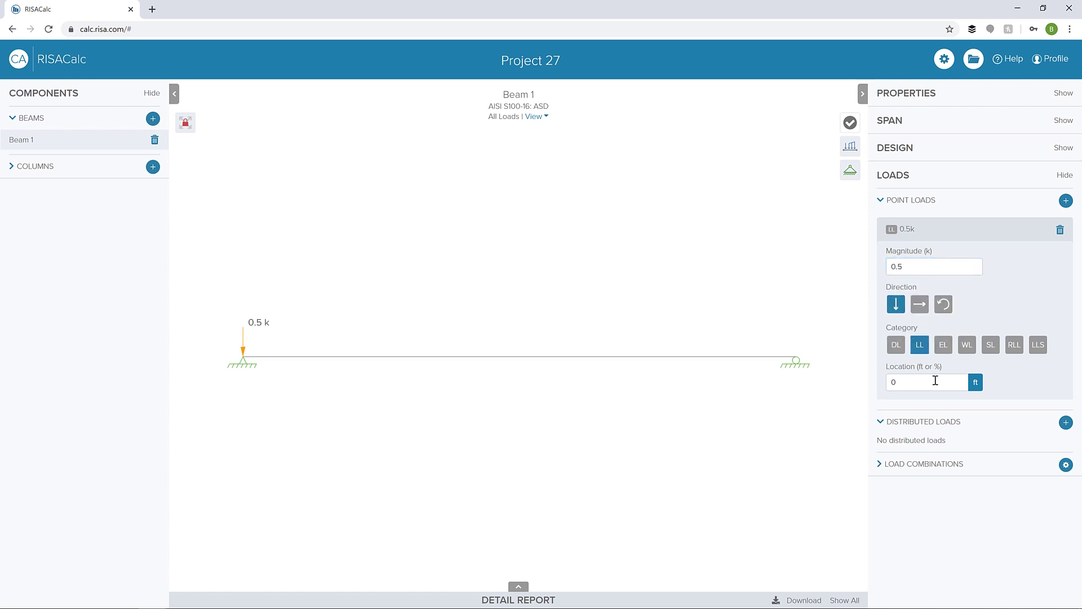
{"action": "left_click", "coordinate": [934, 381]}
{"action": "key", "text": "BackSpace"}
{"action": "type", "text": "3.333"}
{"action": "key", "text": "Return"}
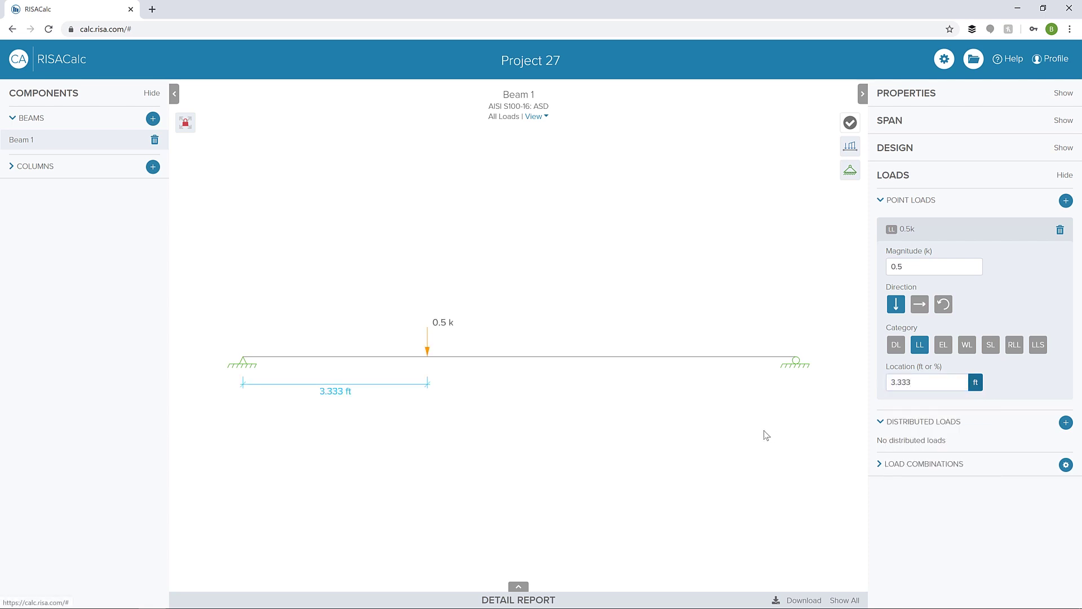
Step: Add a second 0.5 k live point load at 6.667 ft
{"action": "left_click", "coordinate": [1066, 201]}
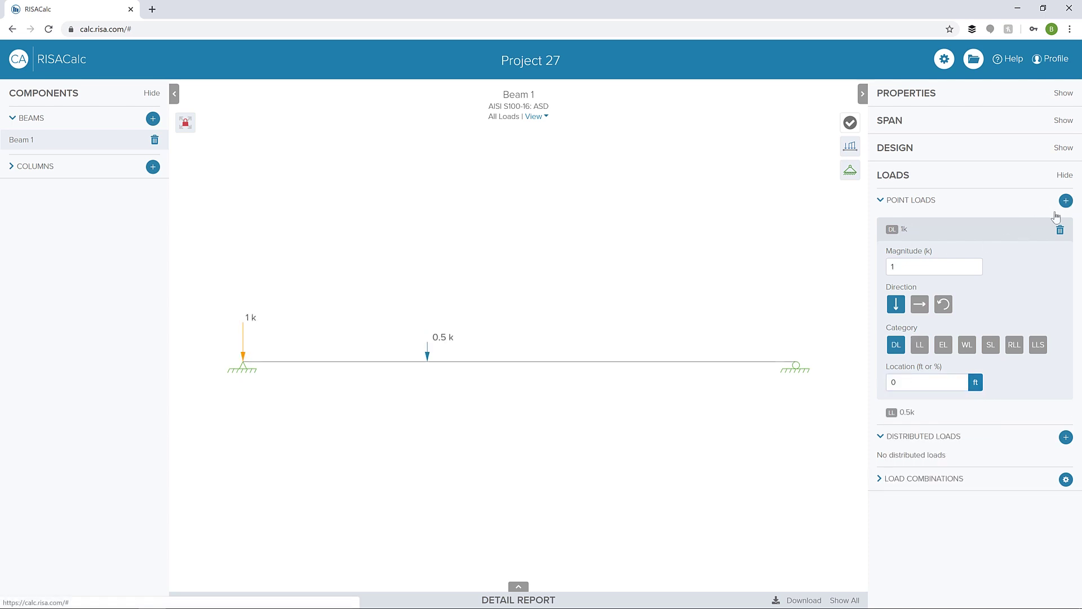
{"action": "double_click", "coordinate": [904, 267]}
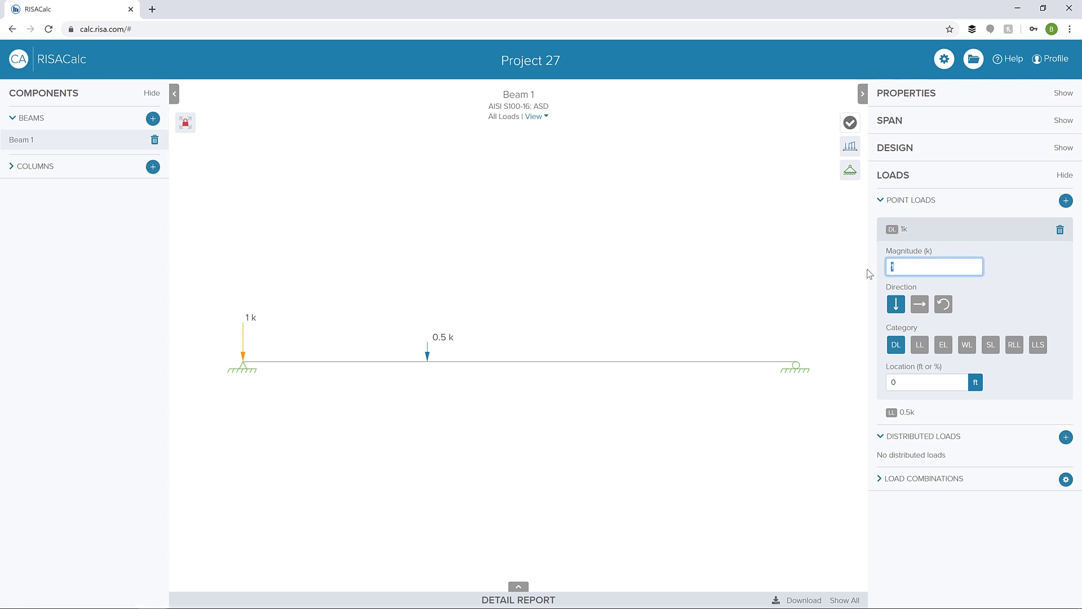
{"action": "key", "text": "Return"}
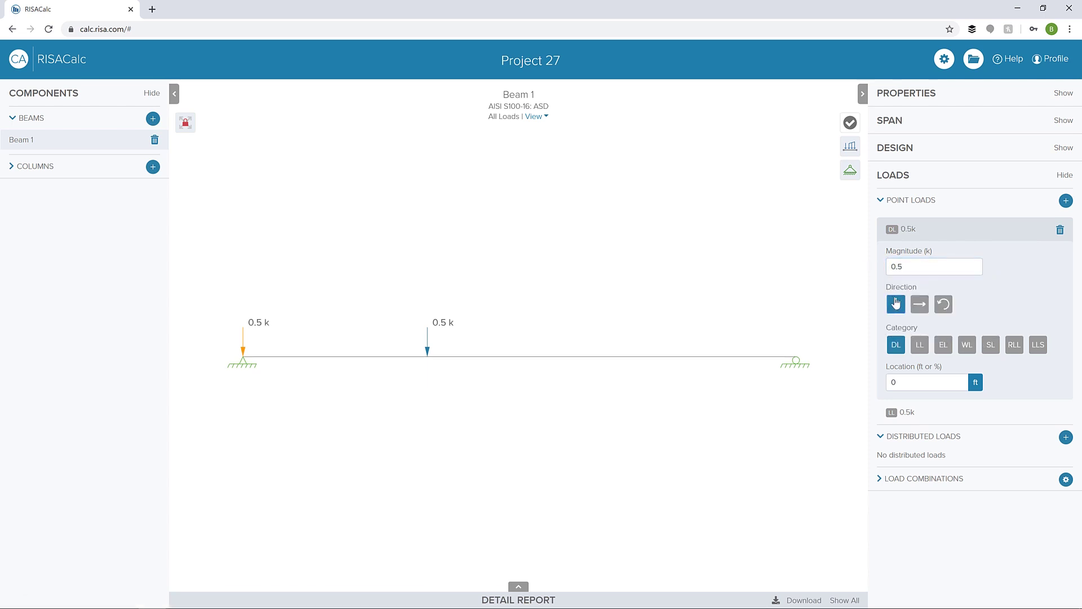
{"action": "left_click", "coordinate": [923, 347]}
{"action": "key", "text": "Tab"}
{"action": "type", "text": "6."}
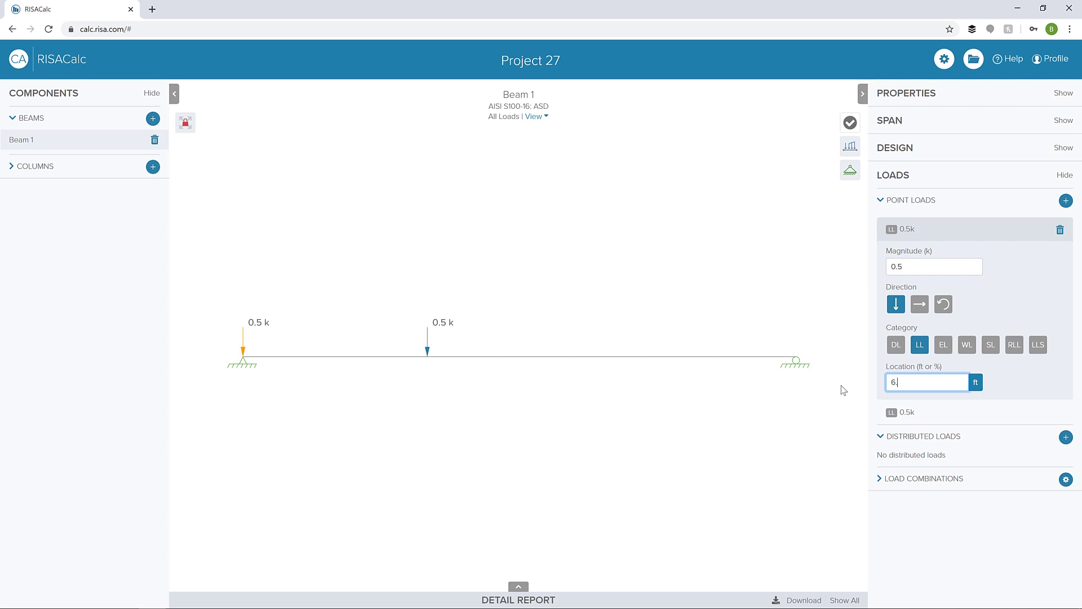
{"action": "type", "text": "6667"}
{"action": "key", "text": "Return"}
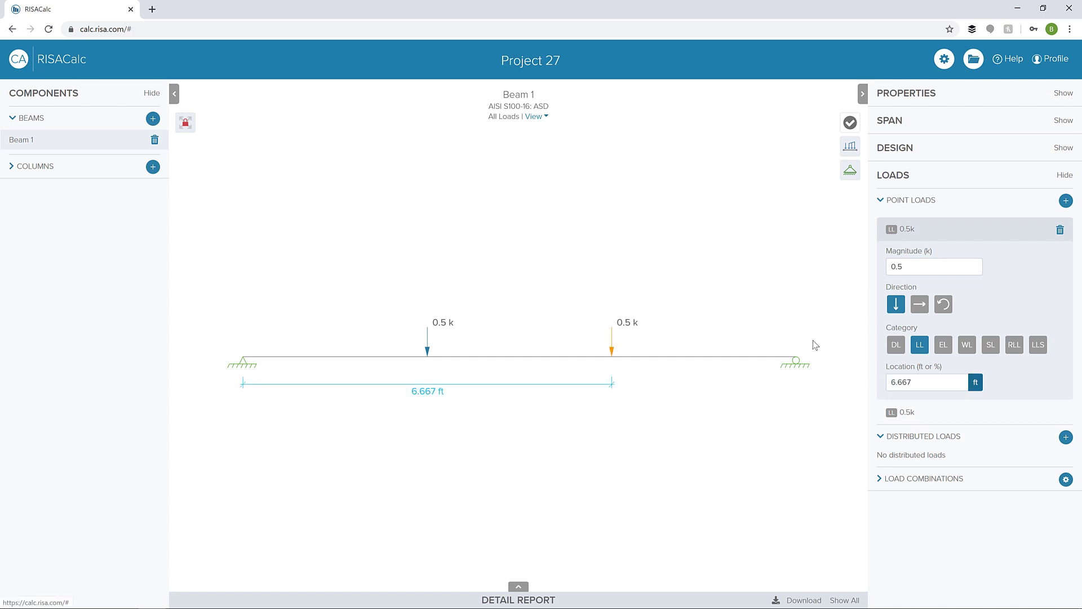
Step: Add a 0.15 klf start and end dead distributed load, with extent in feet (0–10 ft)
{"action": "left_click", "coordinate": [1065, 437]}
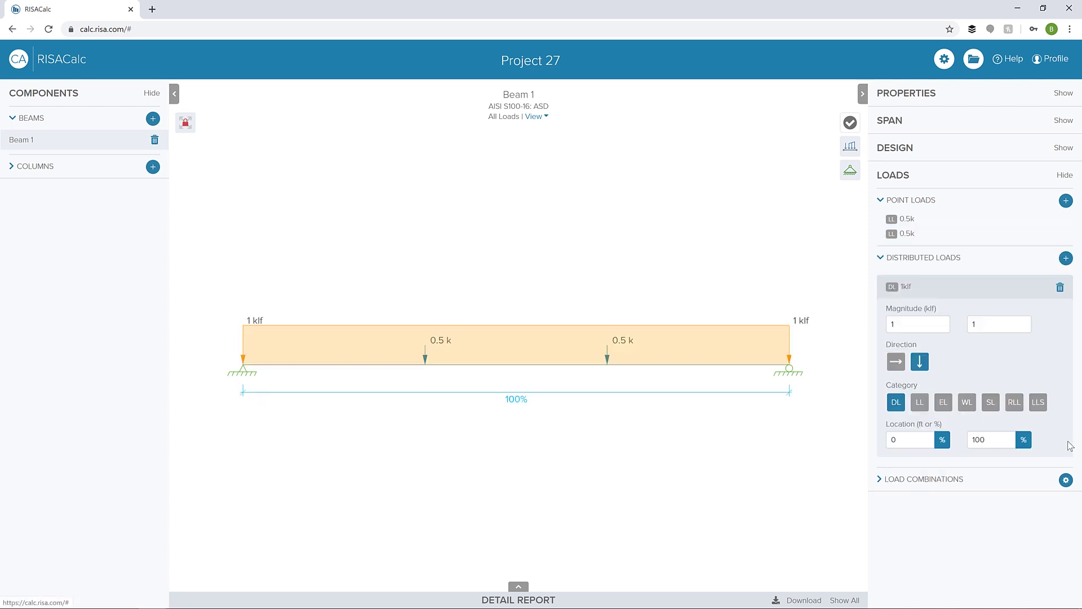
{"action": "double_click", "coordinate": [905, 325]}
{"action": "type", "text": "0.15"}
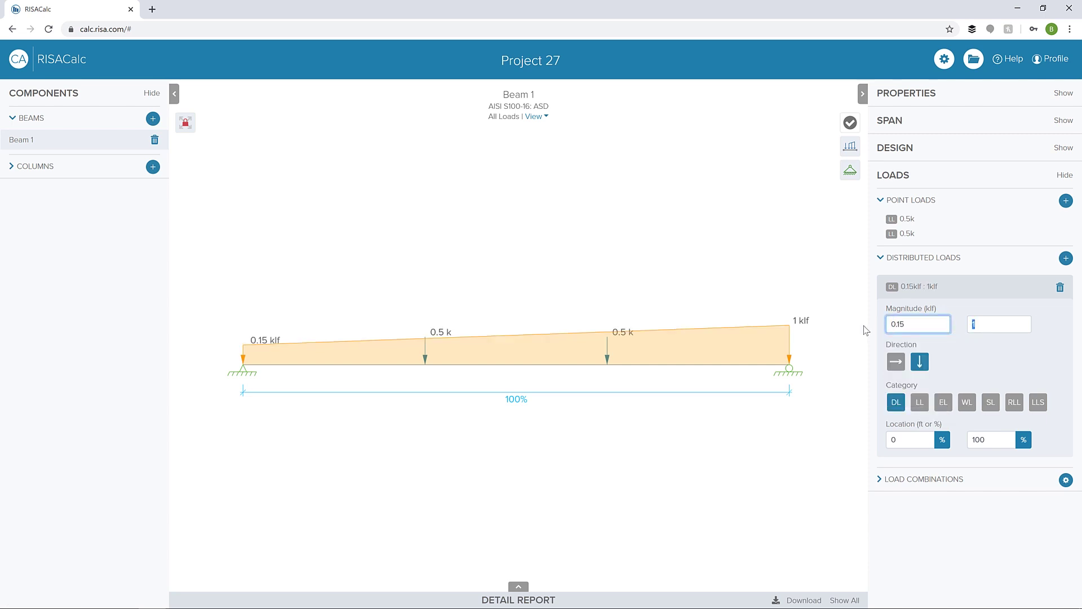
{"action": "key", "text": "Tab"}
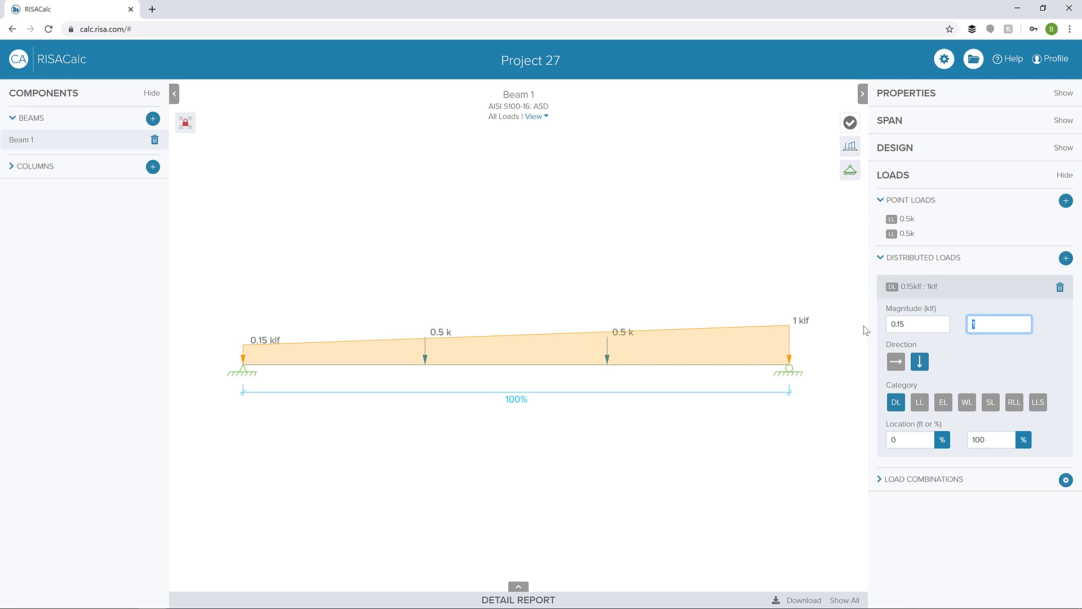
{"action": "type", "text": "0.15"}
{"action": "key", "text": "Tab"}
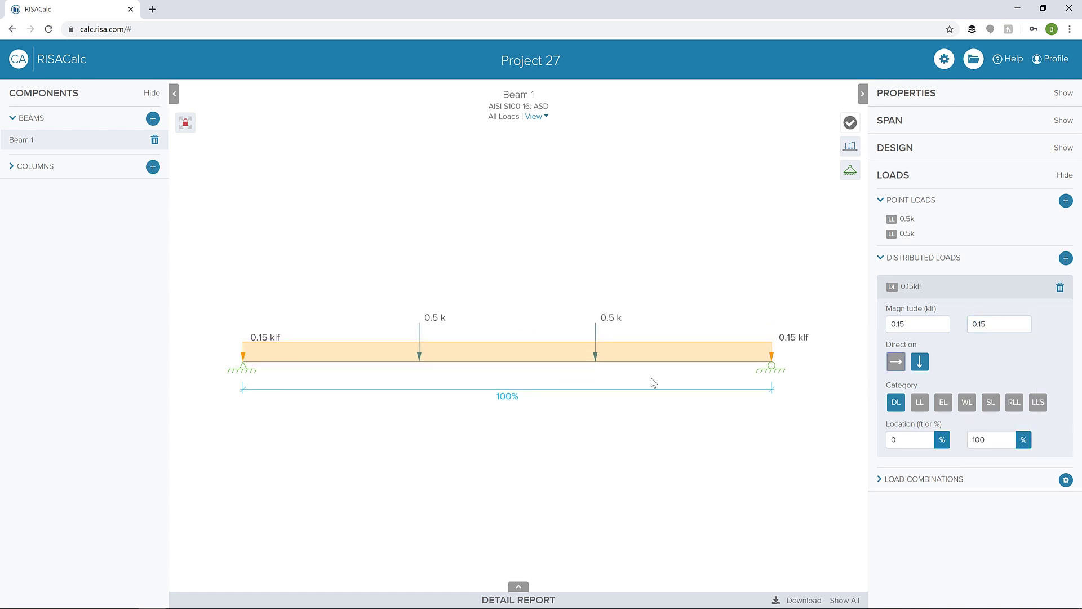
{"action": "left_click", "coordinate": [1024, 440]}
Step: Run Beam 1's unity check: 1.2 DL + 1.6 LL governs with a 0.66 code check
{"action": "left_click", "coordinate": [949, 491]}
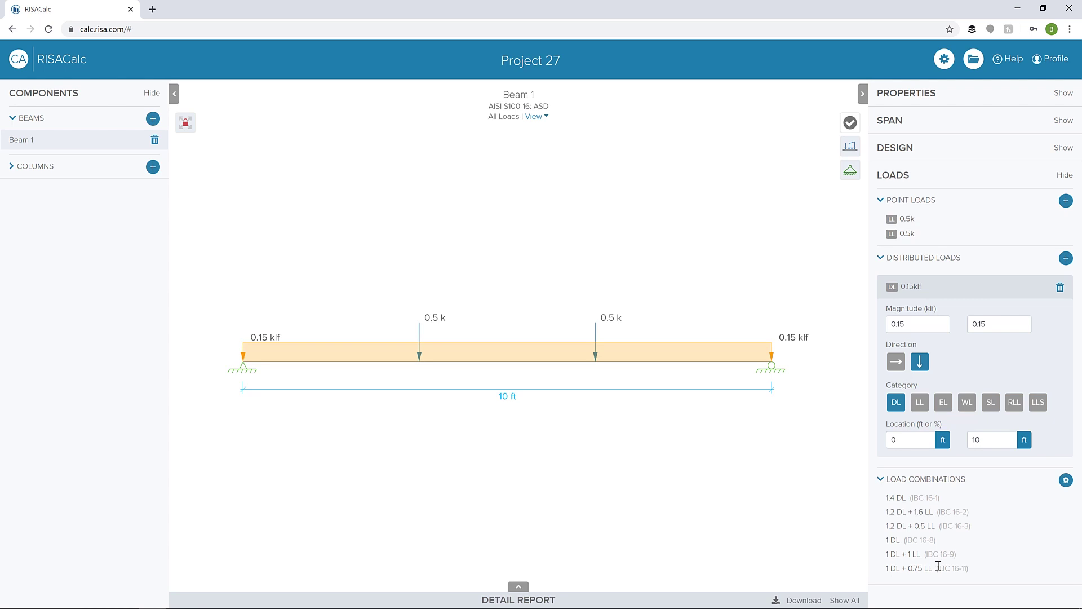
{"action": "left_click", "coordinate": [848, 133]}
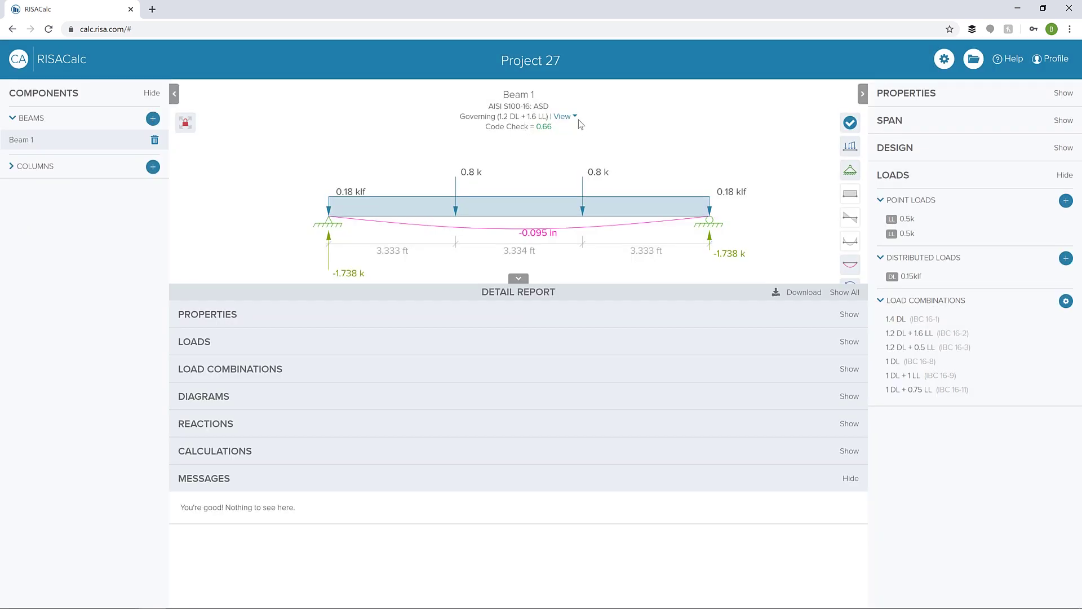
{"action": "left_click", "coordinate": [517, 279]}
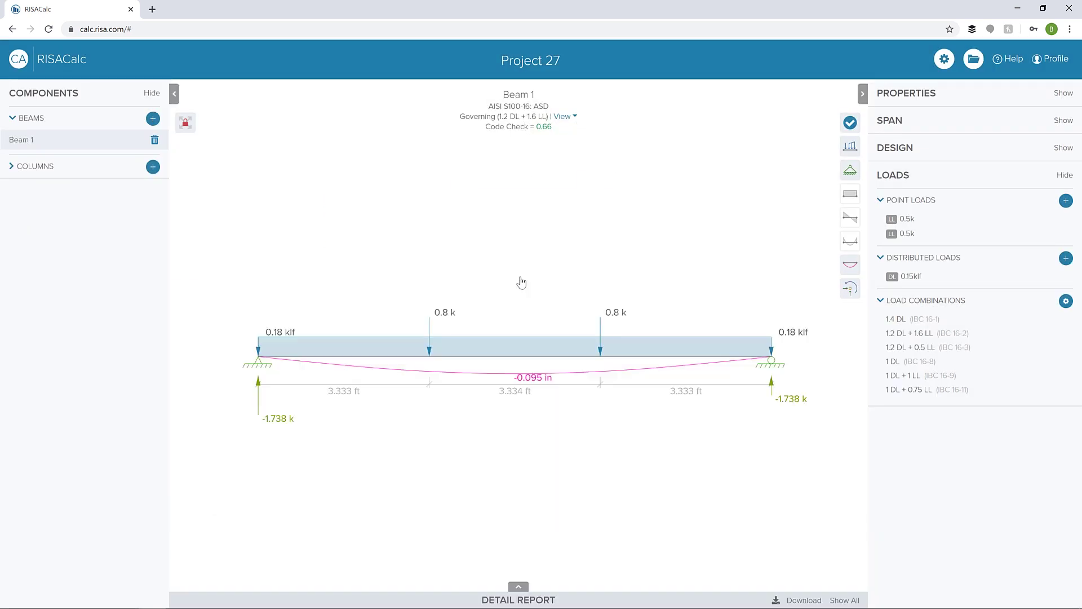
Step: Display Beam 1's moment diagram (-5.012 k-ft peak), then its ±1.738 k shear diagram
{"action": "left_click", "coordinate": [855, 292]}
{"action": "left_click", "coordinate": [850, 263]}
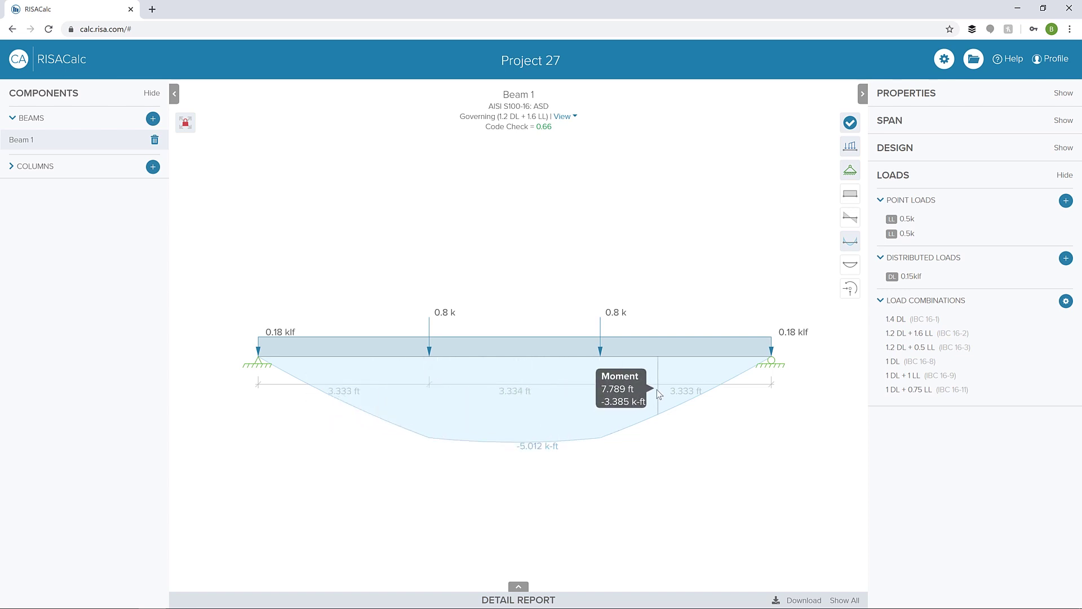
{"action": "left_click", "coordinate": [850, 217]}
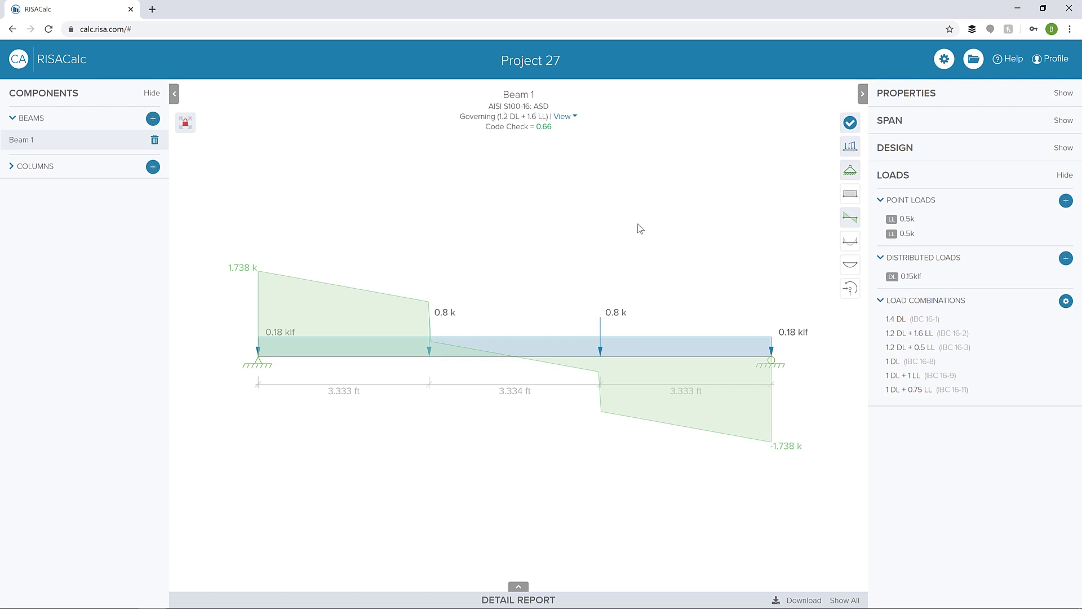
{"action": "left_click", "coordinate": [517, 587]}
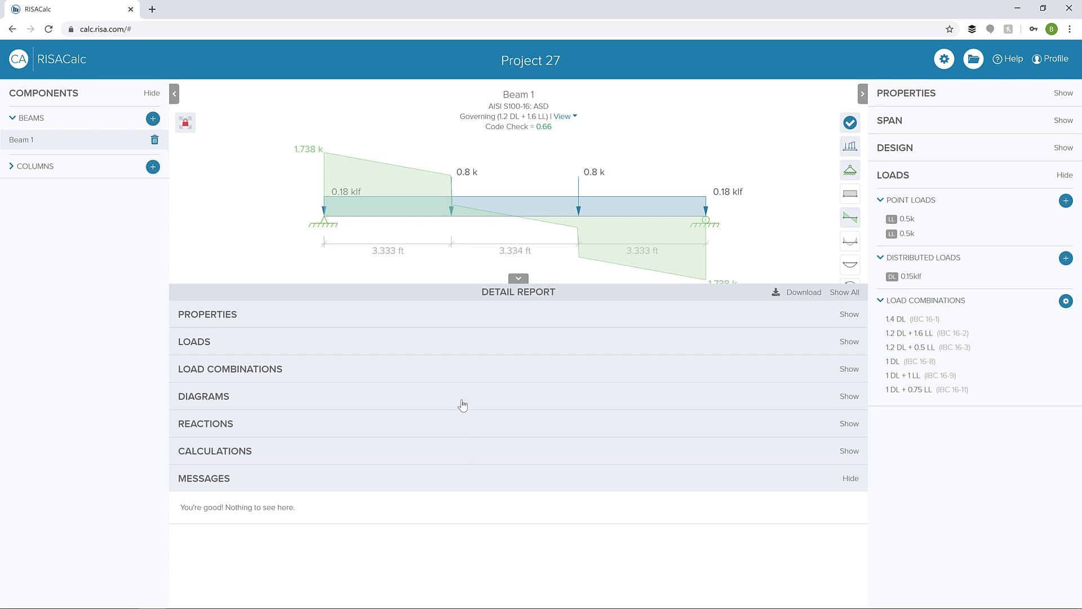
{"action": "left_click", "coordinate": [464, 377]}
{"action": "scroll", "coordinate": [451, 450], "scroll_direction": "down", "scroll_amount": 2}
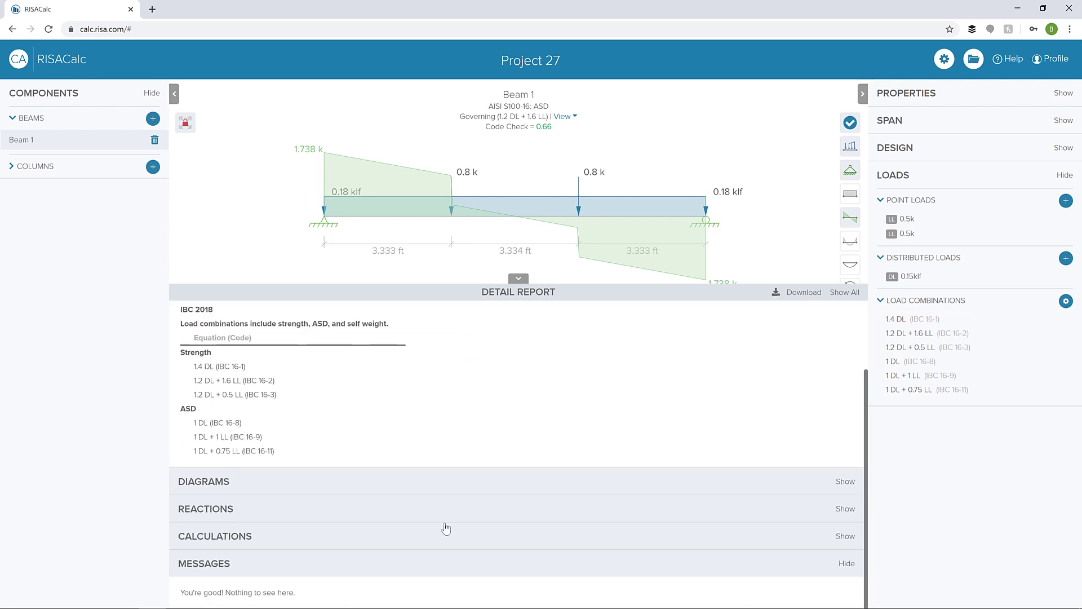
{"action": "left_click", "coordinate": [444, 492]}
{"action": "scroll", "coordinate": [446, 494], "scroll_direction": "down", "scroll_amount": 2}
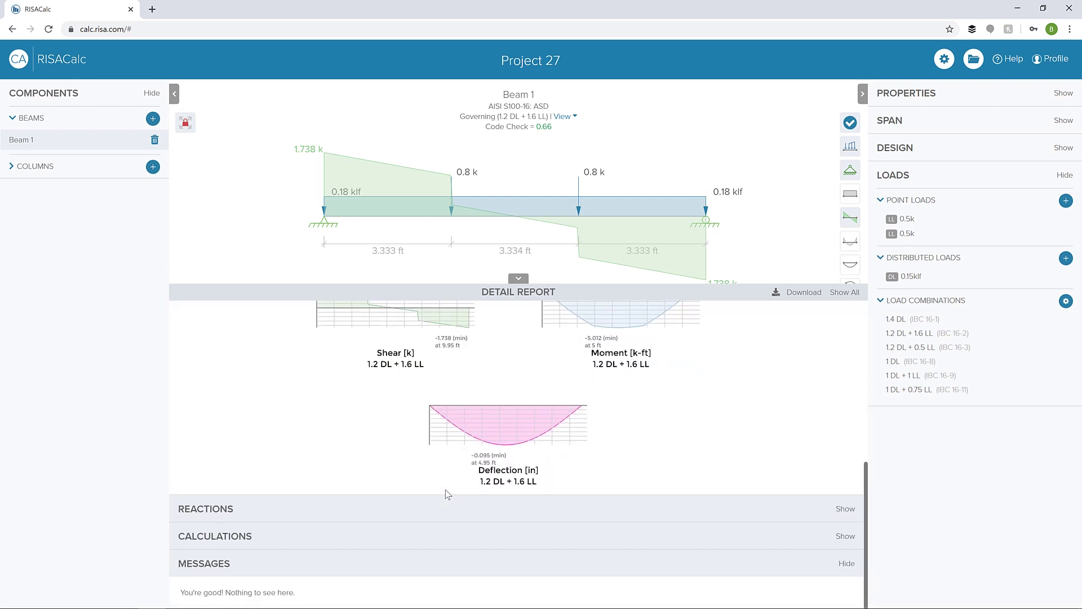
{"action": "left_click", "coordinate": [446, 531]}
{"action": "scroll", "coordinate": [447, 529], "scroll_direction": "down", "scroll_amount": 3}
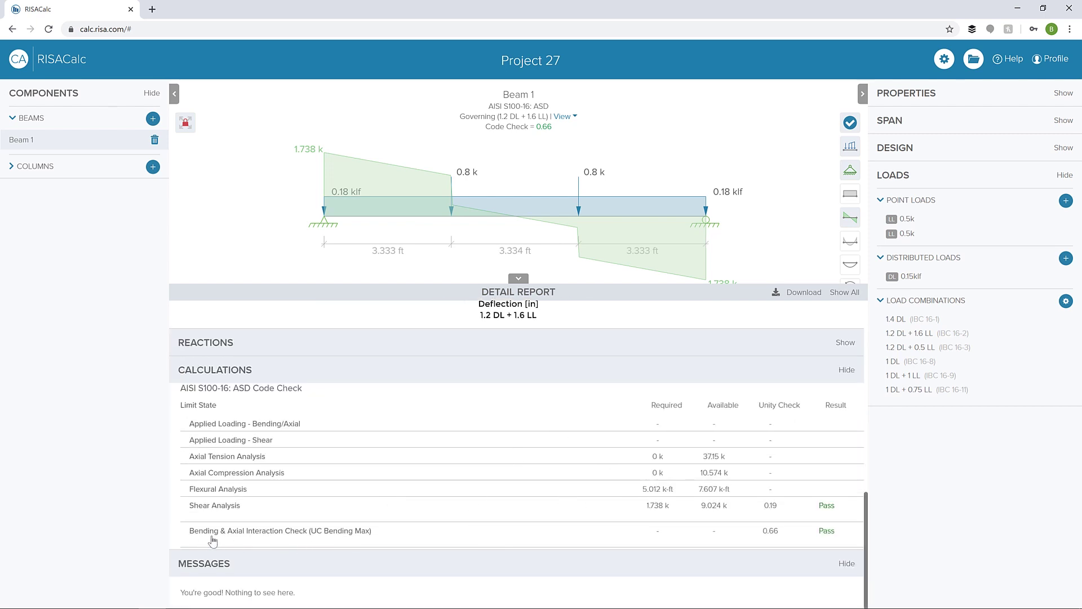
{"action": "left_click", "coordinate": [265, 537]}
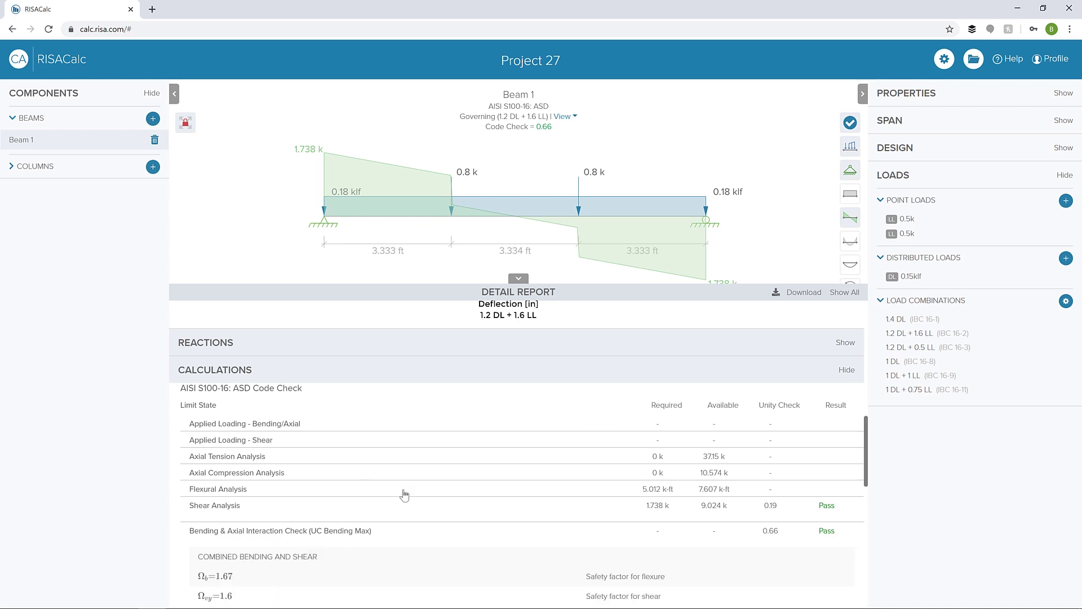
{"action": "scroll", "coordinate": [403, 496], "scroll_direction": "down", "scroll_amount": 5}
{"action": "scroll", "coordinate": [403, 498], "scroll_direction": "down", "scroll_amount": 1}
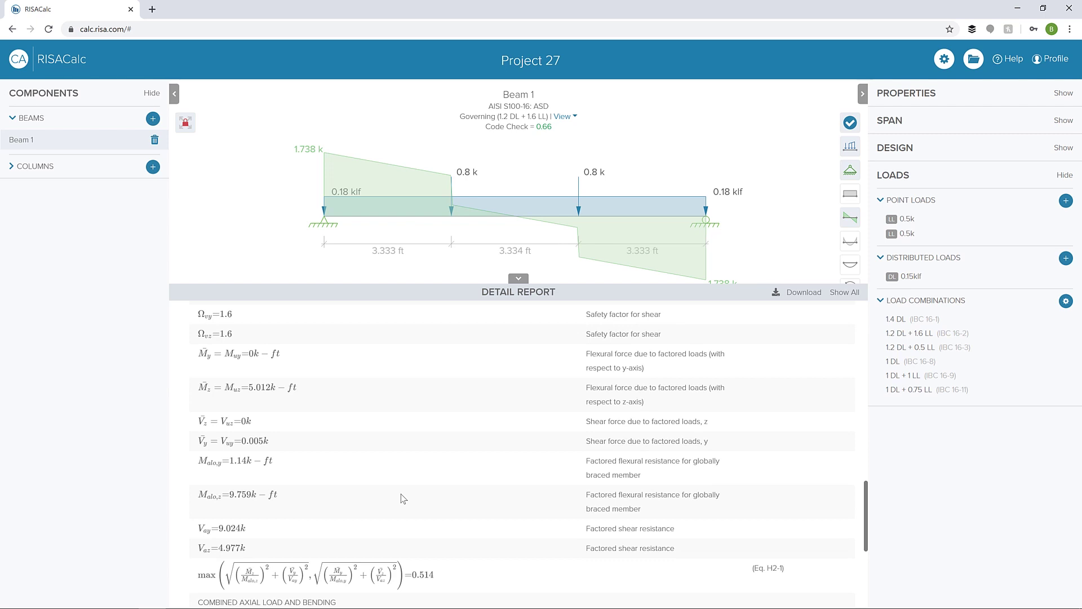
{"action": "scroll", "coordinate": [322, 449], "scroll_direction": "down", "scroll_amount": 2}
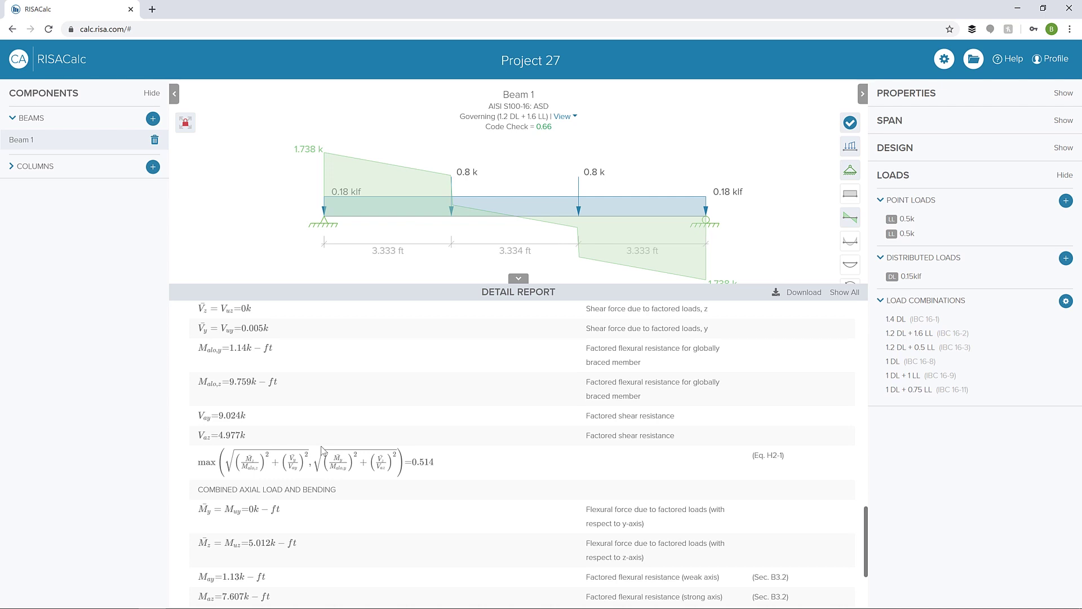
{"action": "left_click", "coordinate": [516, 279]}
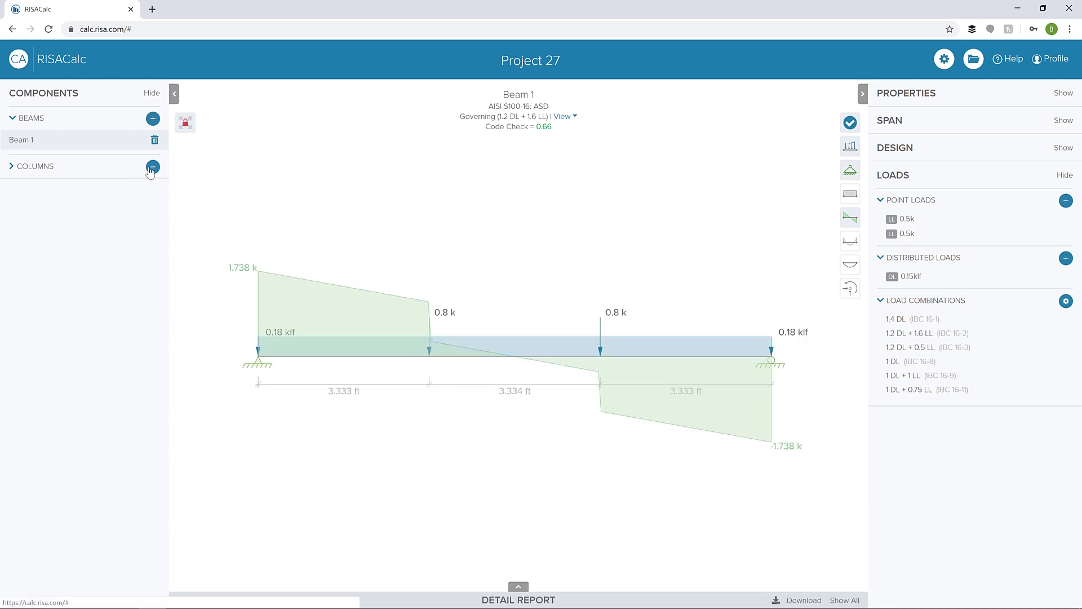
{"action": "left_click", "coordinate": [152, 168]}
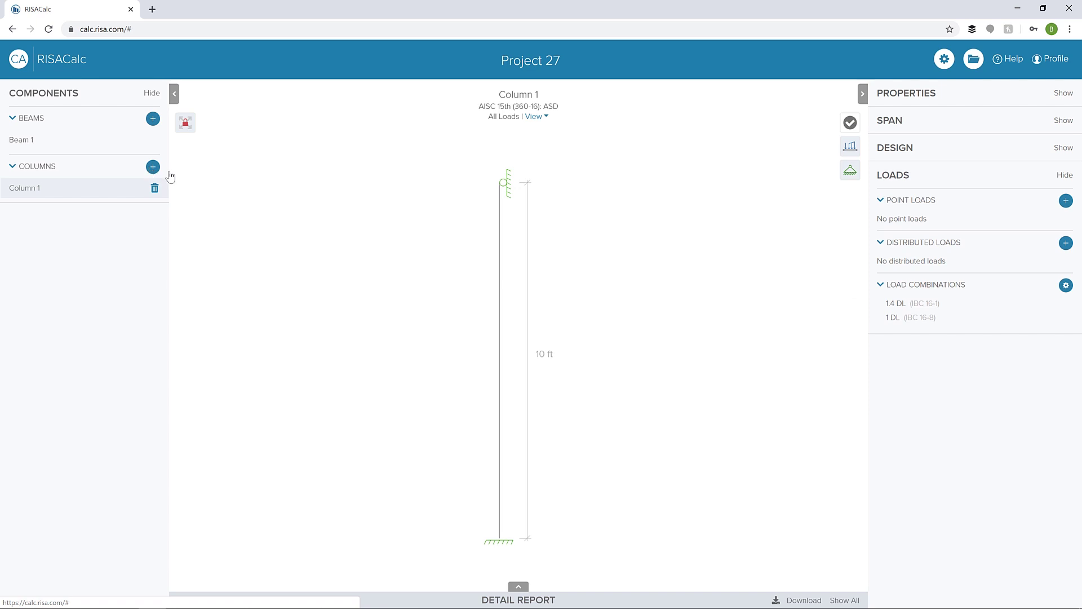
Step: Make Column 1 a cold-formed steel 10ZS3.25x070 Z-section and show its 10 ft span
{"action": "left_click", "coordinate": [914, 97]}
{"action": "left_click", "coordinate": [946, 163]}
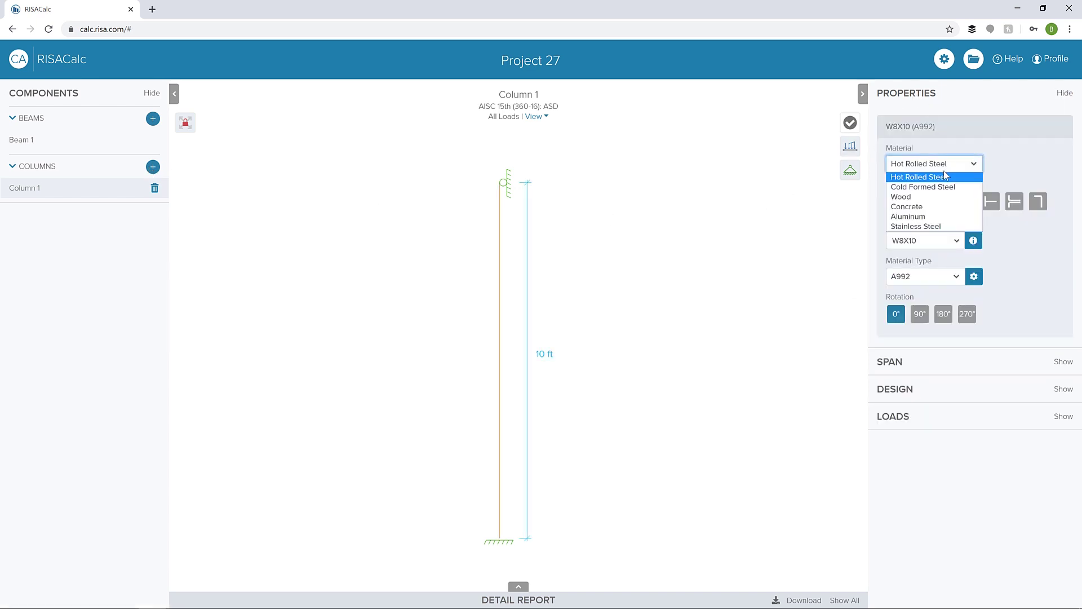
{"action": "left_click", "coordinate": [943, 187]}
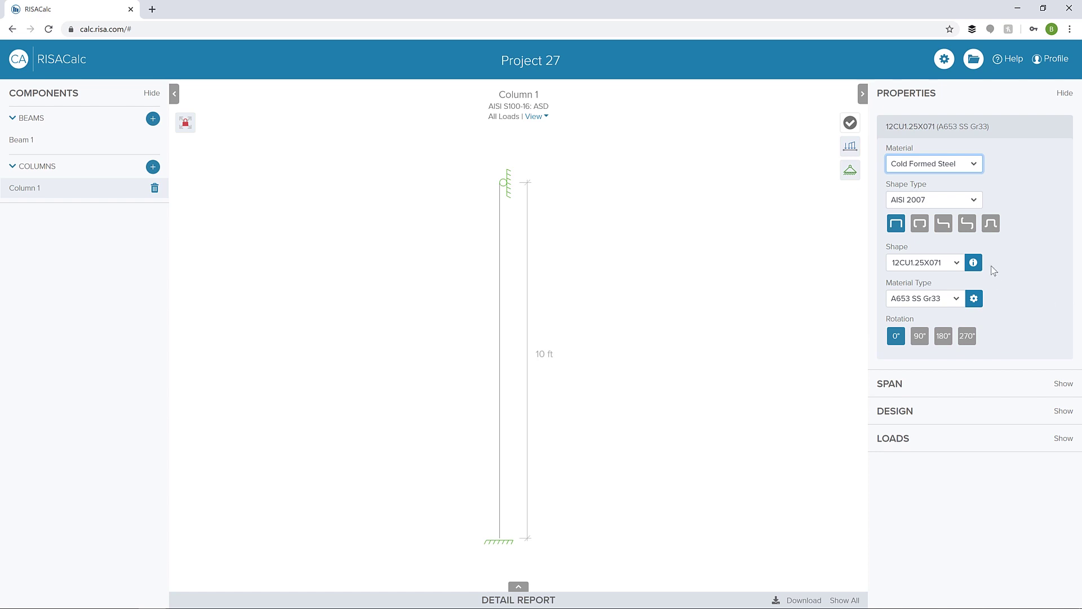
{"action": "left_click", "coordinate": [967, 224]}
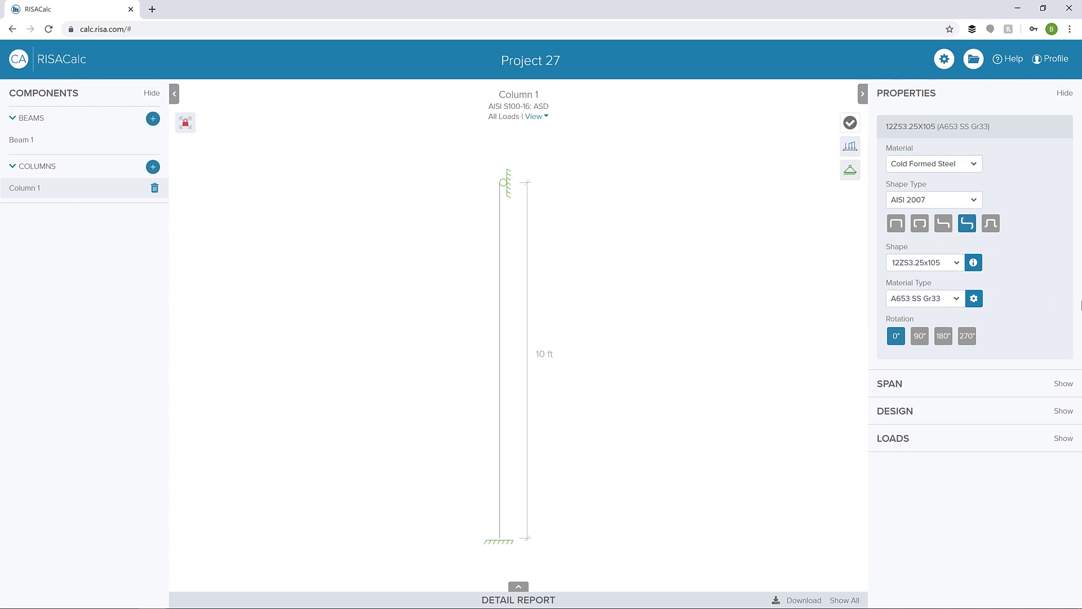
{"action": "left_click", "coordinate": [958, 266]}
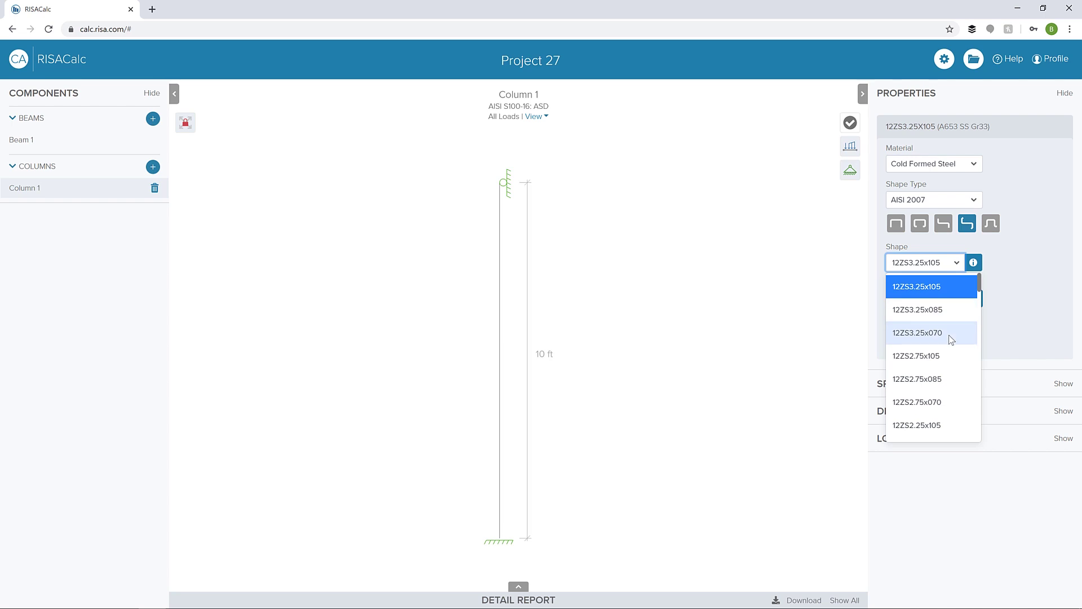
{"action": "scroll", "coordinate": [948, 335], "scroll_direction": "down", "scroll_amount": 3}
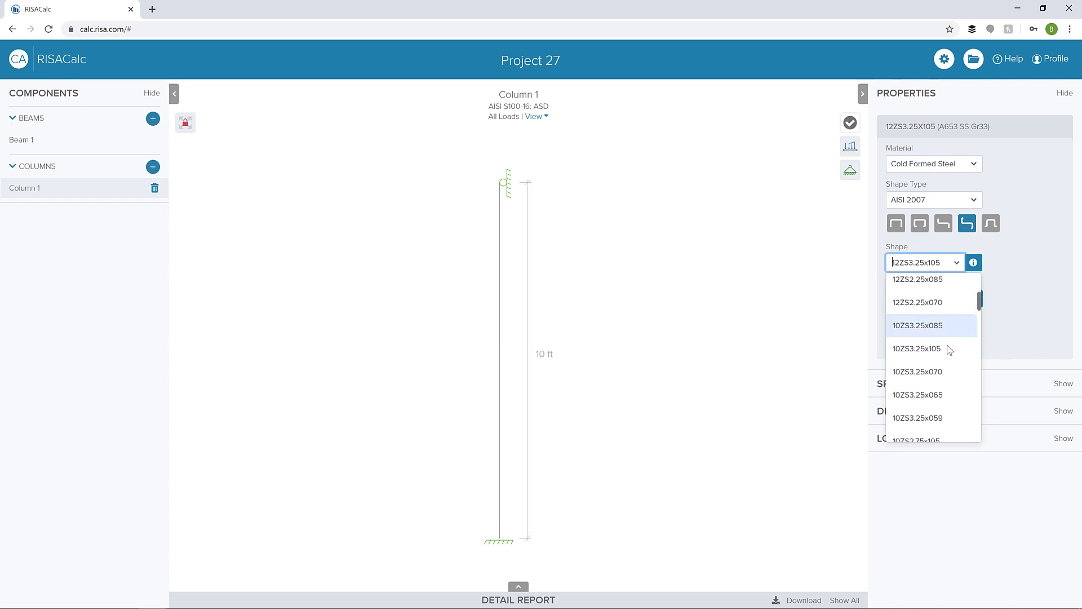
{"action": "left_click", "coordinate": [941, 374]}
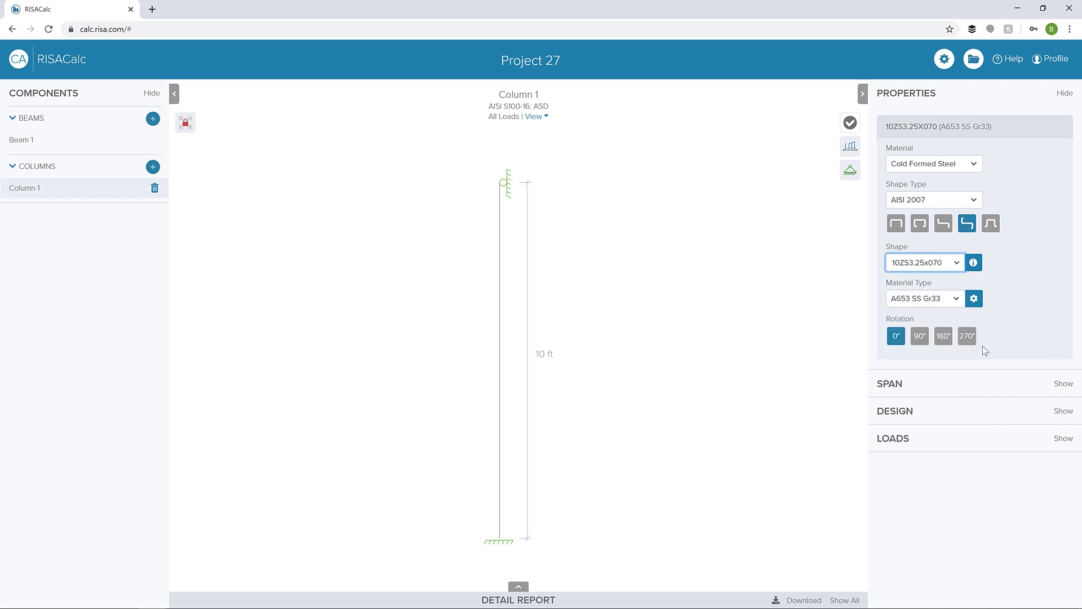
{"action": "left_click", "coordinate": [970, 383]}
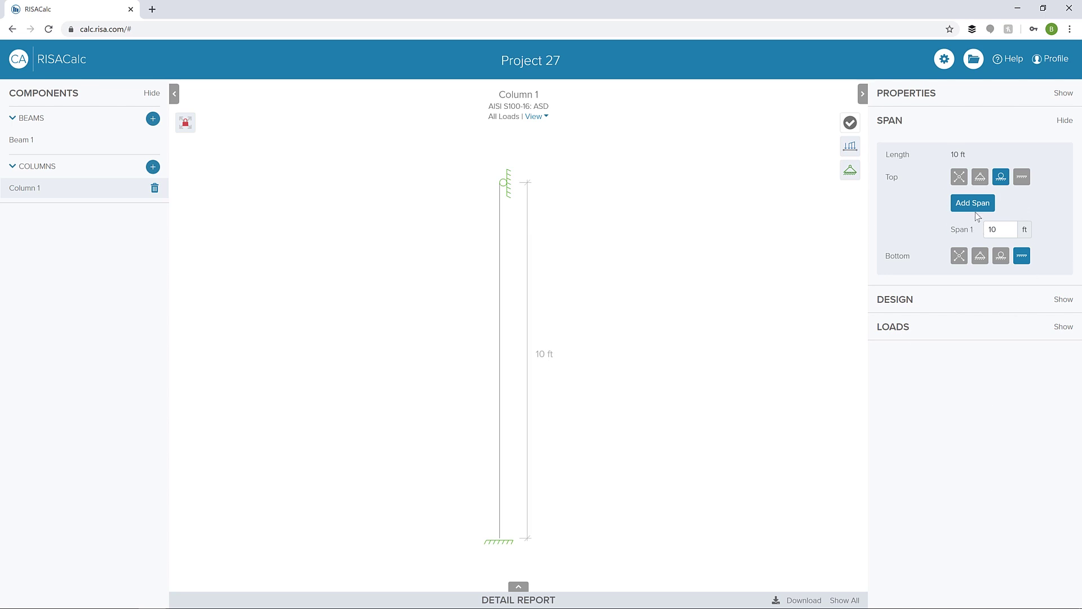
Step: Brace Column 1 out of plane at supports and make its top brace fully braced
{"action": "left_click", "coordinate": [985, 302]}
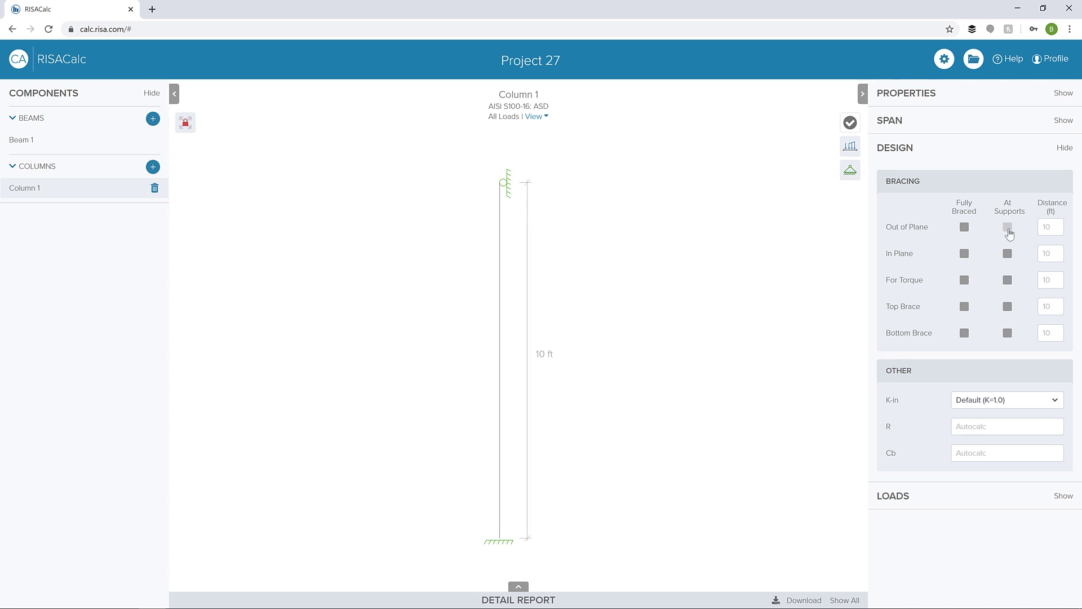
{"action": "left_click", "coordinate": [1008, 228]}
{"action": "left_click", "coordinate": [966, 309]}
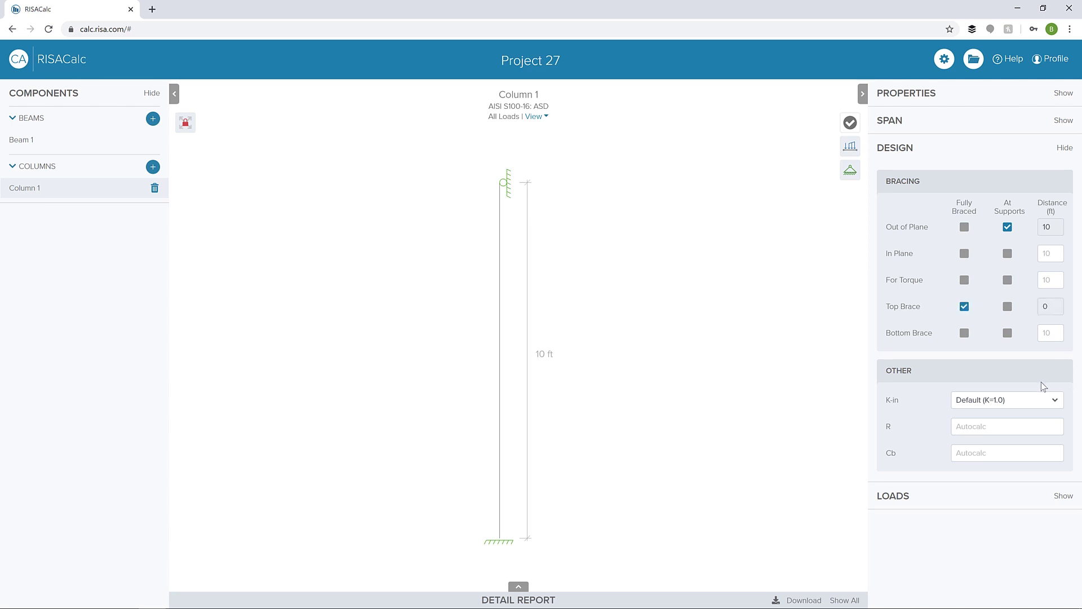
{"action": "left_click", "coordinate": [947, 500]}
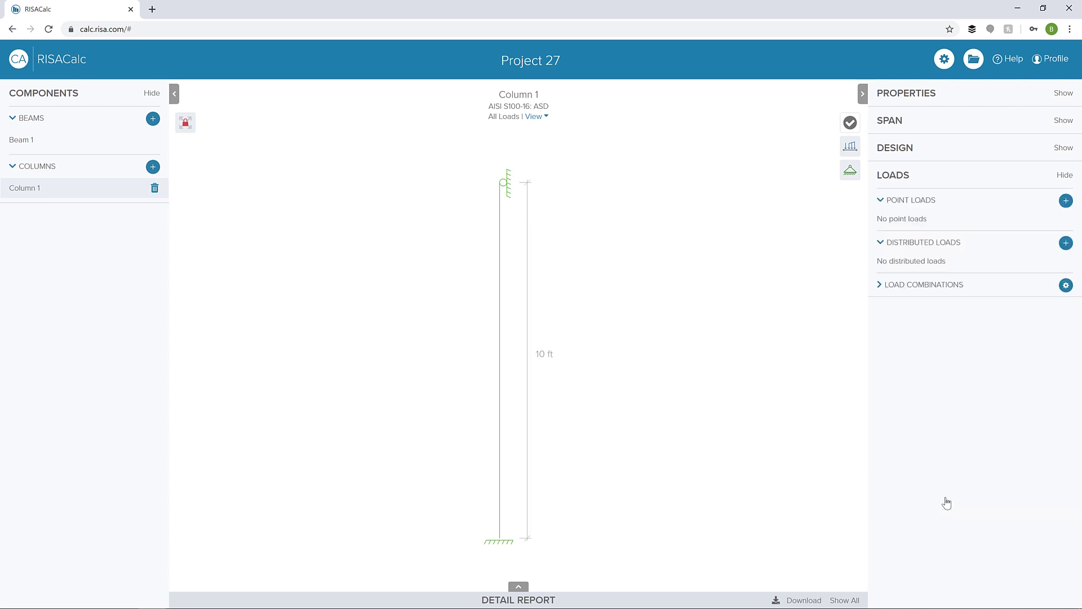
Step: Add a 0.5 k wind point load to Column 1 at 5 ft
{"action": "left_click", "coordinate": [1065, 201]}
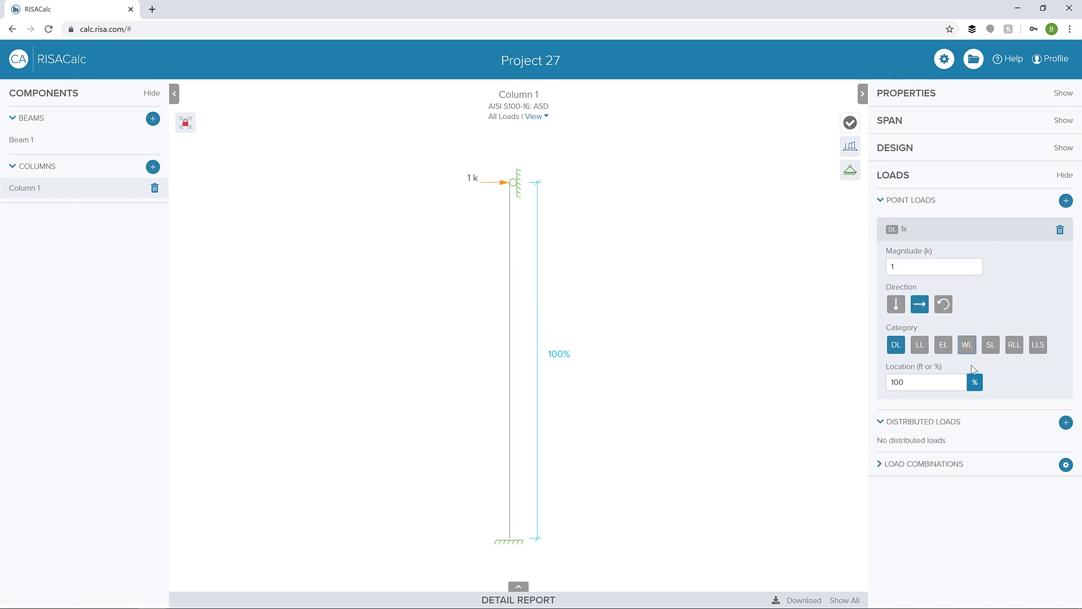
{"action": "left_click", "coordinate": [967, 345]}
{"action": "double_click", "coordinate": [891, 267]}
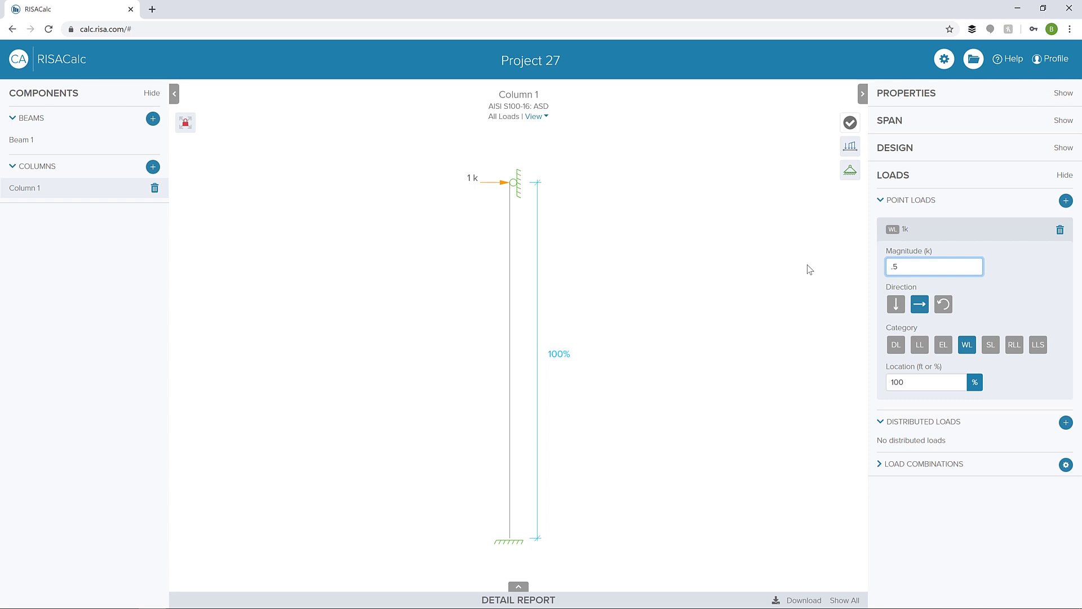
{"action": "left_click", "coordinate": [821, 272]}
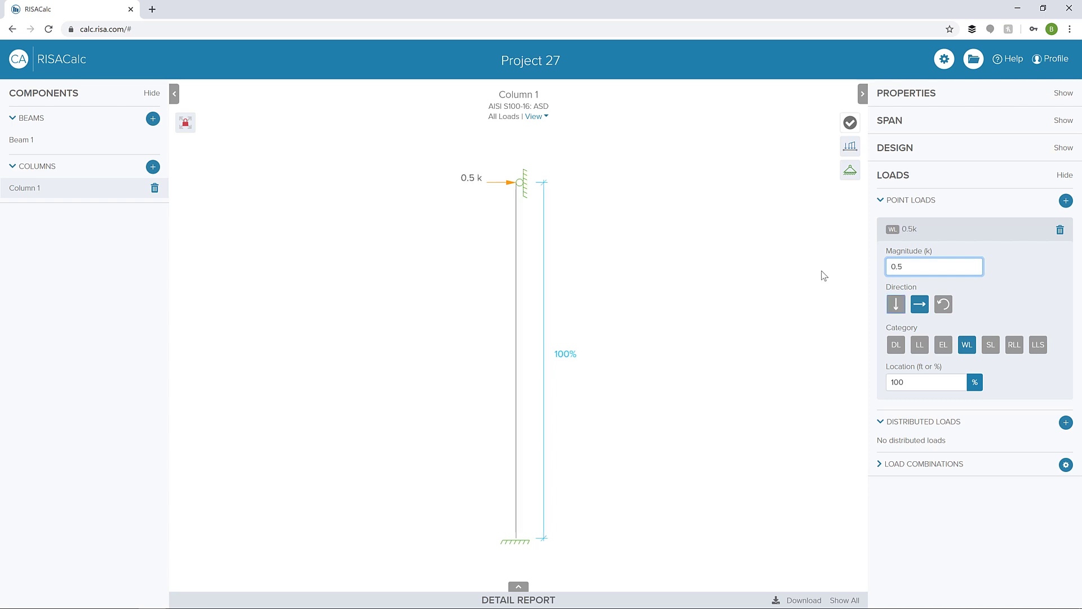
{"action": "left_click", "coordinate": [974, 382]}
{"action": "left_click", "coordinate": [837, 384]}
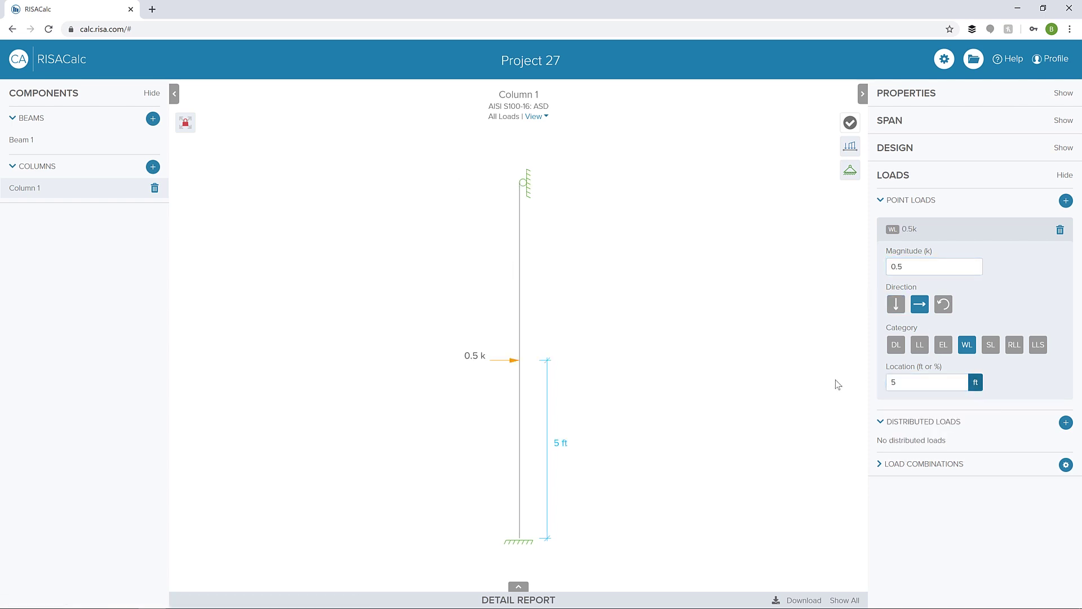
Step: Add a 1.5 k downward dead point load at the column top, 10 ft
{"action": "left_click", "coordinate": [1065, 201]}
{"action": "left_click", "coordinate": [915, 269]}
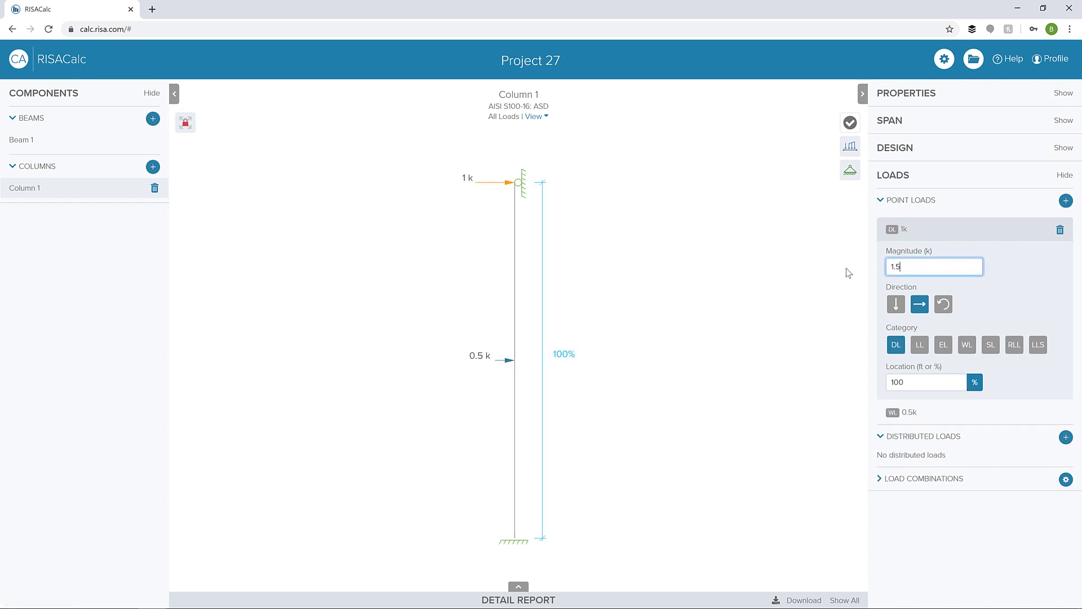
{"action": "type", "text": "1.5"}
{"action": "left_click", "coordinate": [849, 273]}
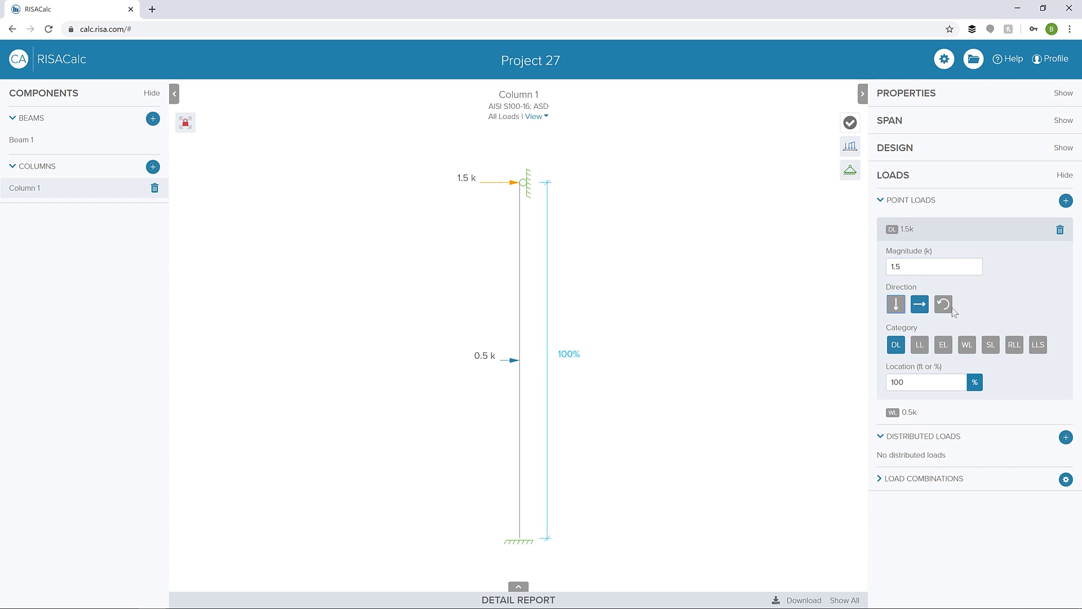
{"action": "left_click", "coordinate": [895, 304]}
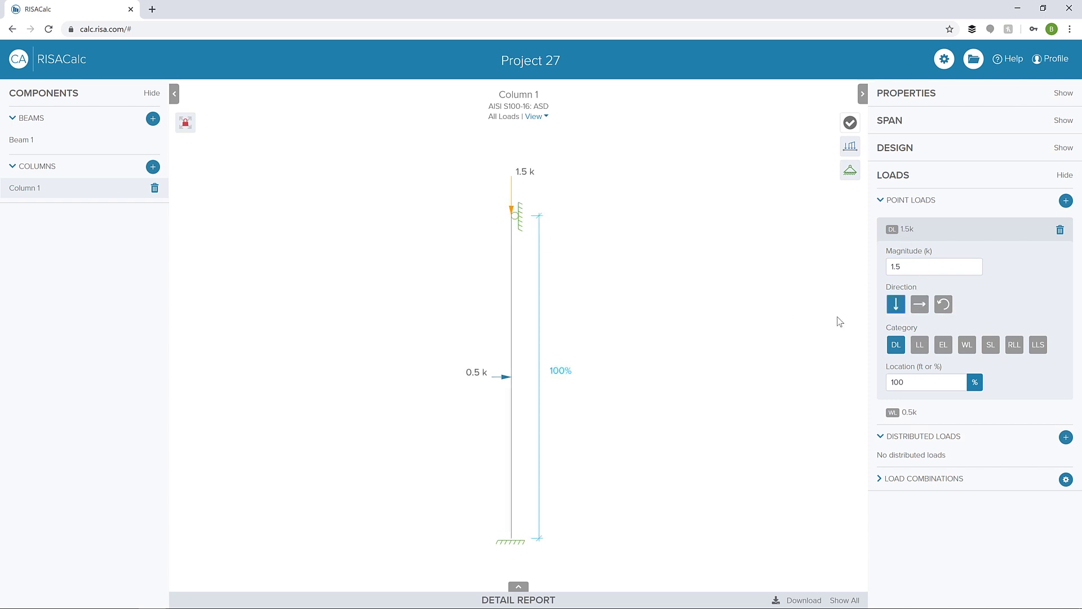
{"action": "left_click", "coordinate": [974, 382]}
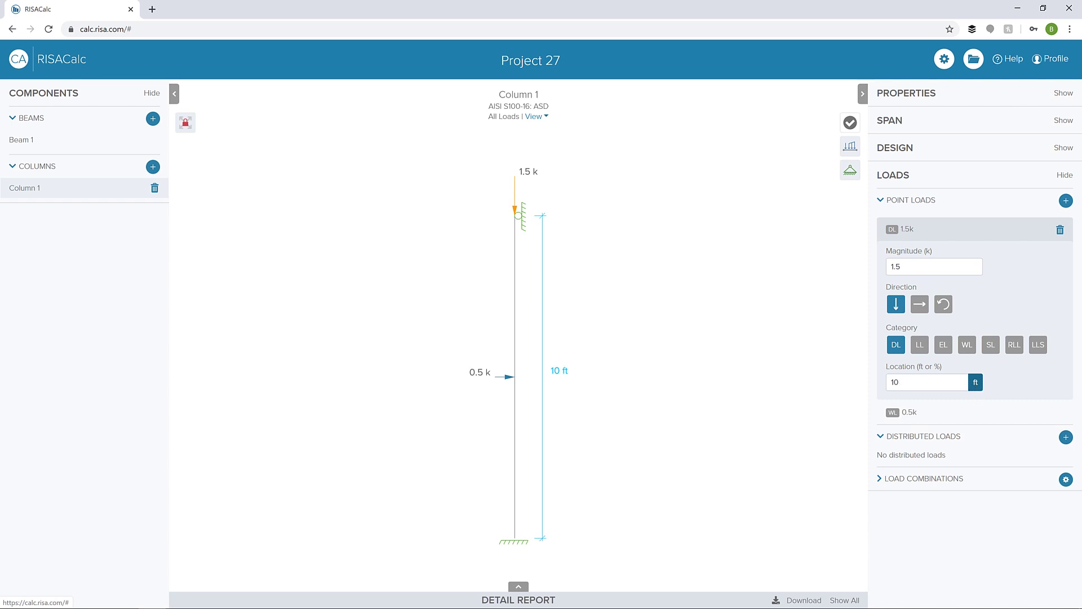
Step: Add a wind distributed load on Column 1 tapering from 0.15 to 0.25 klf over 0–10 ft
{"action": "left_click", "coordinate": [1066, 439]}
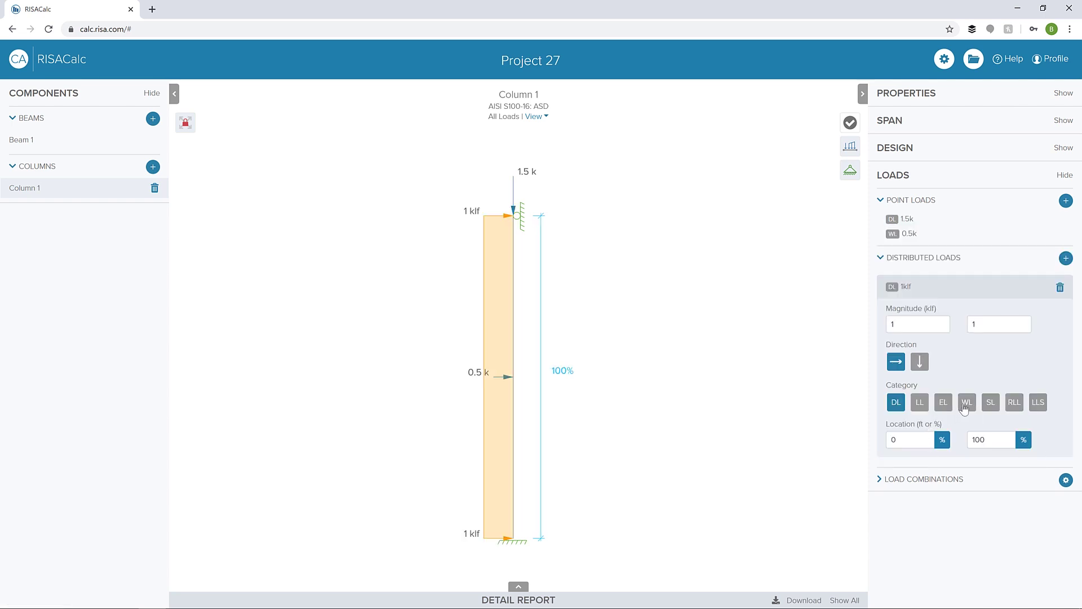
{"action": "left_click", "coordinate": [964, 406]}
{"action": "left_click", "coordinate": [940, 442]}
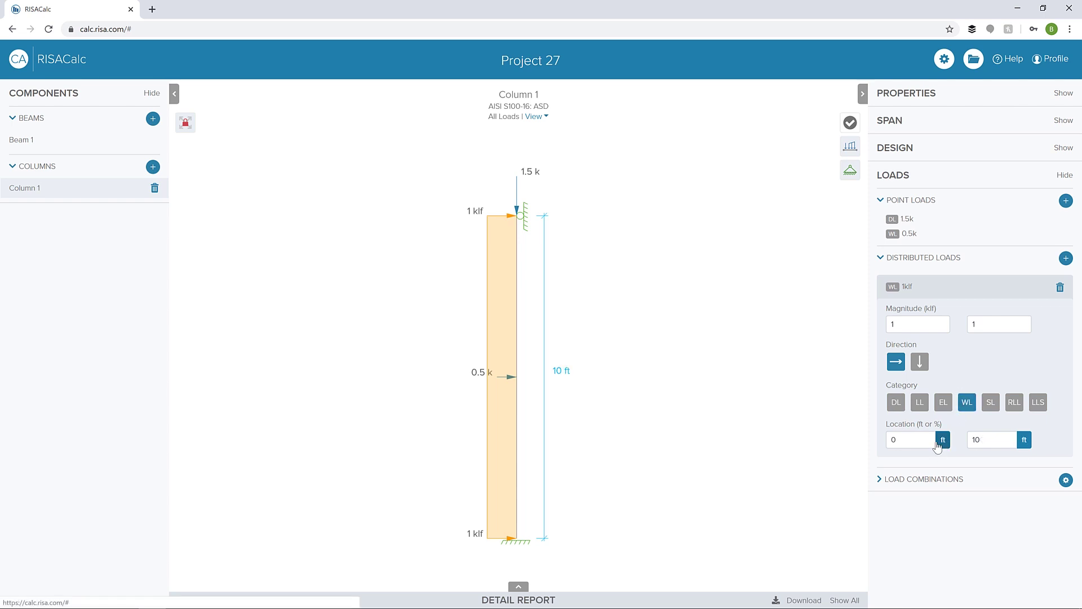
{"action": "double_click", "coordinate": [896, 324]}
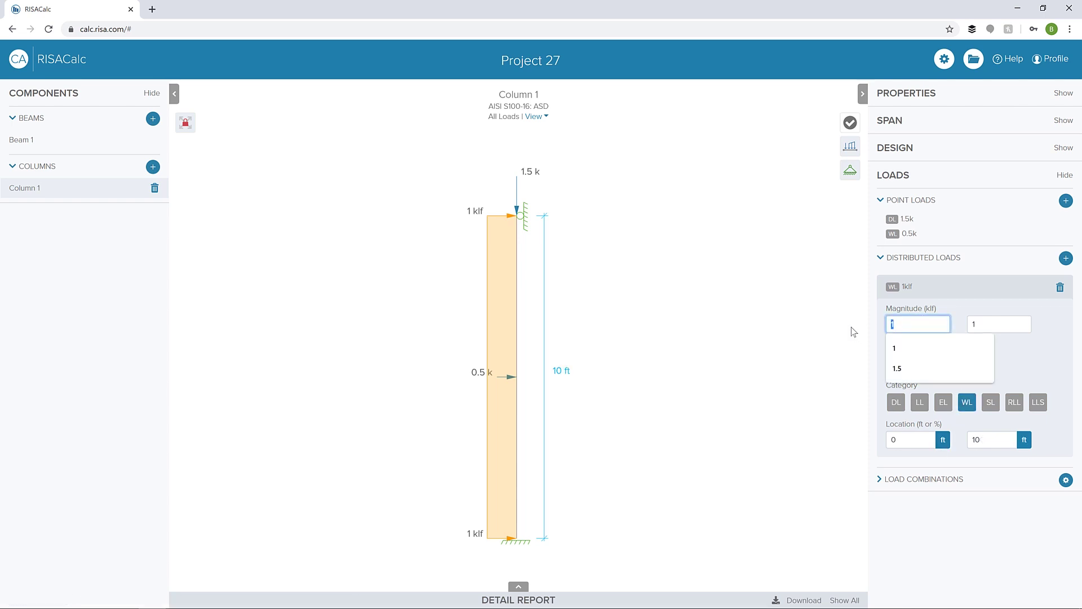
{"action": "type", "text": "0.15"}
{"action": "key", "text": "Tab"}
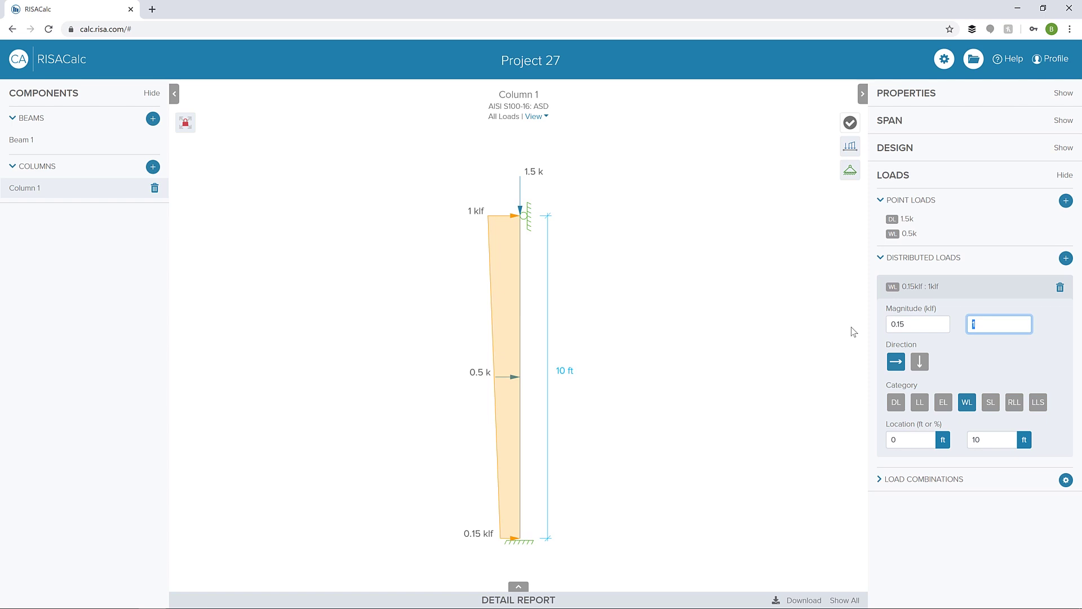
{"action": "type", "text": "0.25"}
{"action": "key", "text": "Tab"}
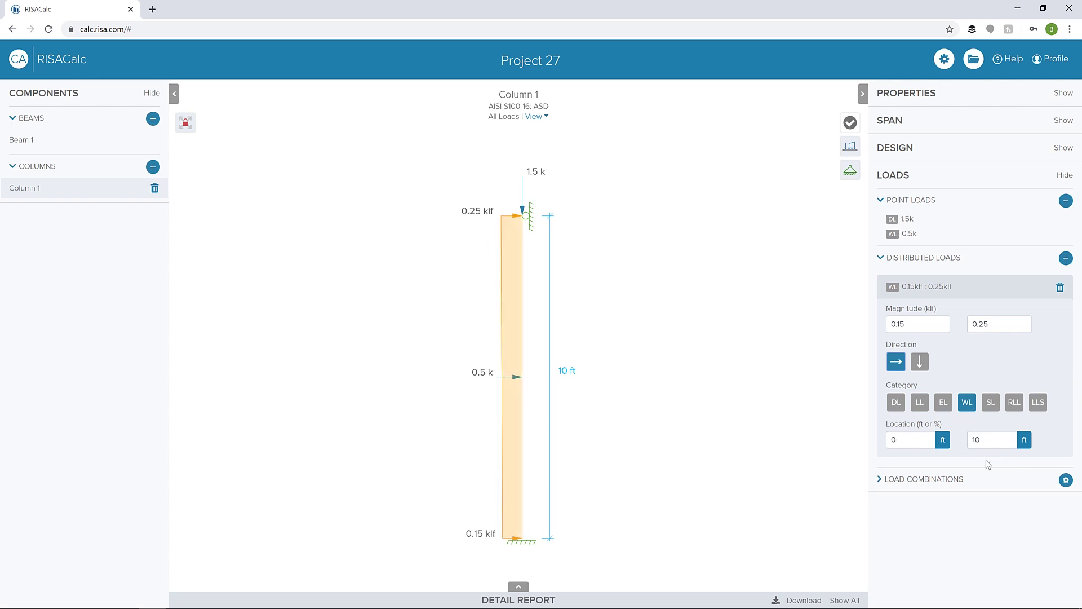
{"action": "left_click", "coordinate": [946, 480]}
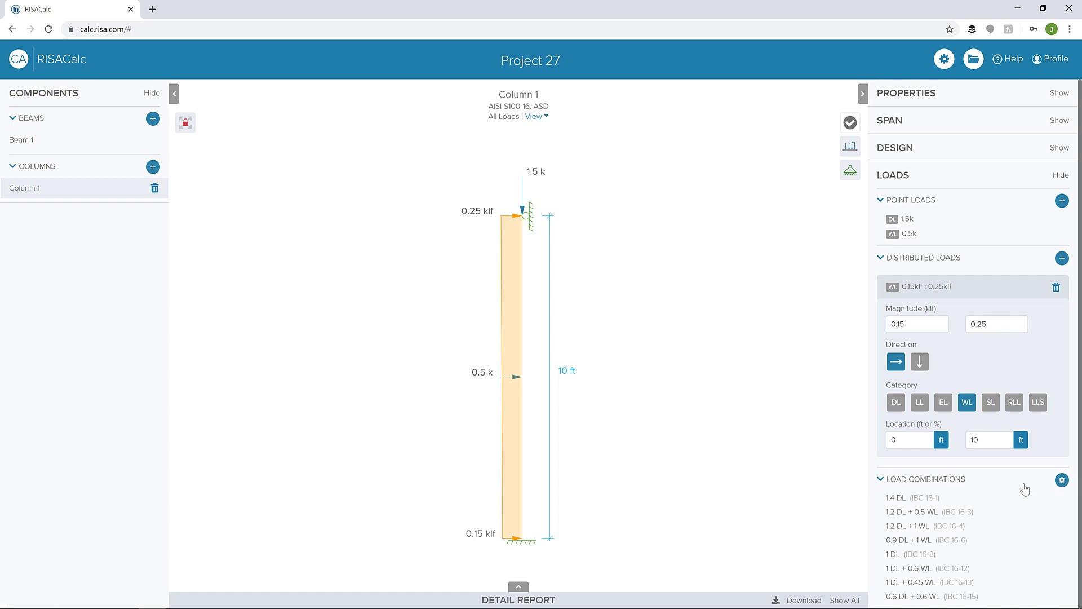
Step: Solve Column 1 to a 0.97 code check and view its shear, moment, deflection and reaction diagrams
{"action": "left_click", "coordinate": [850, 122]}
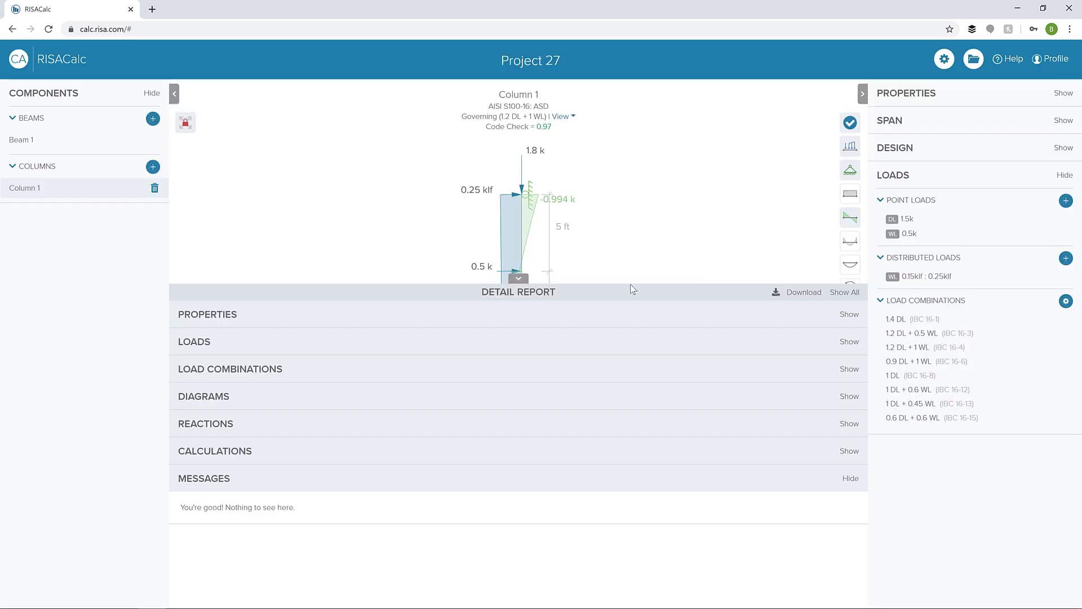
{"action": "left_click", "coordinate": [519, 278]}
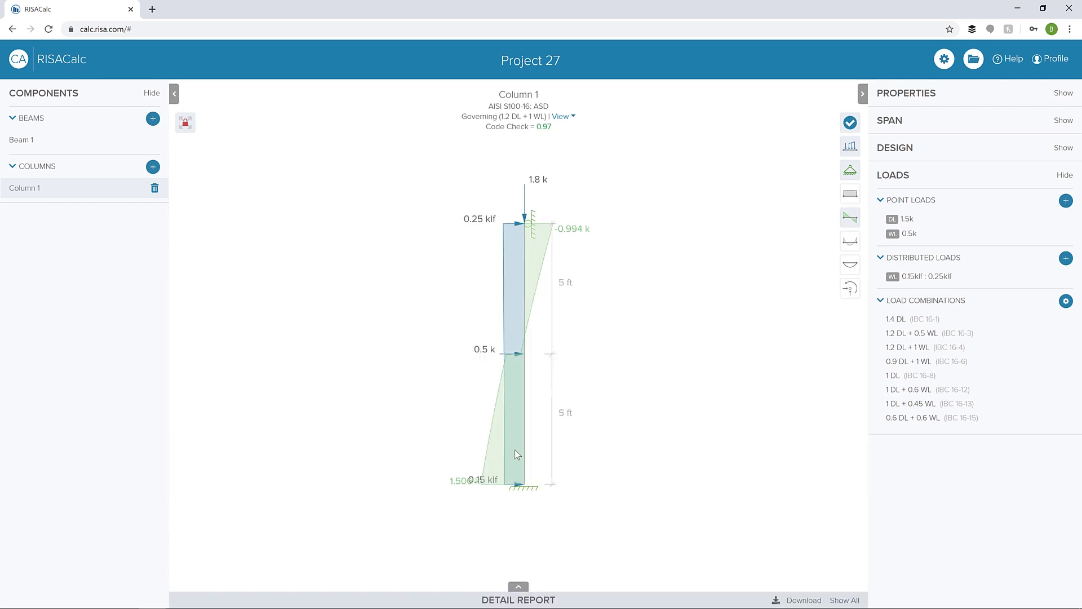
{"action": "left_click", "coordinate": [850, 145]}
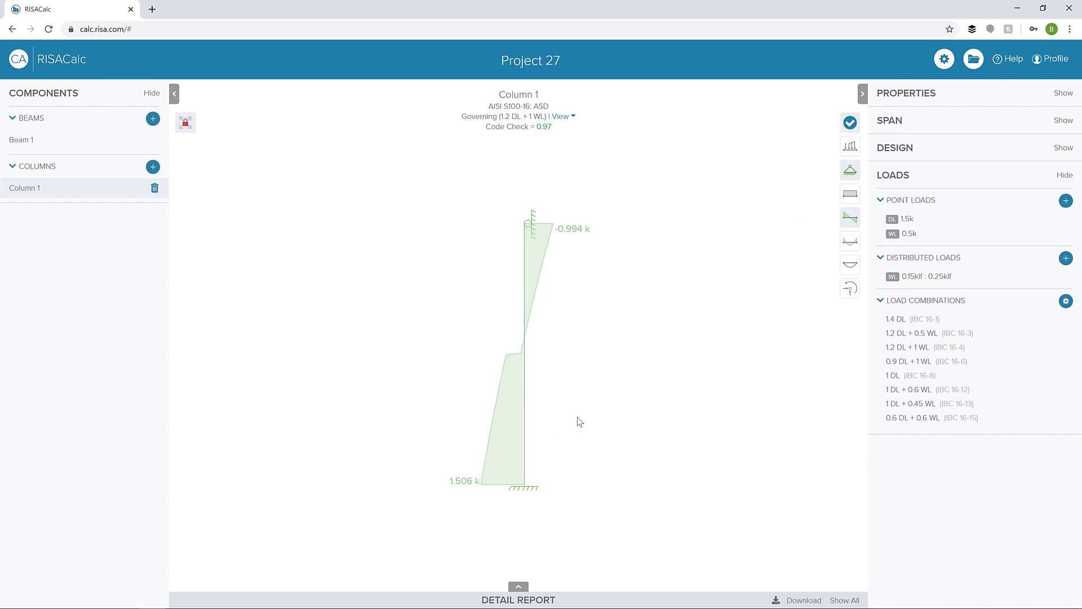
{"action": "left_click", "coordinate": [844, 249]}
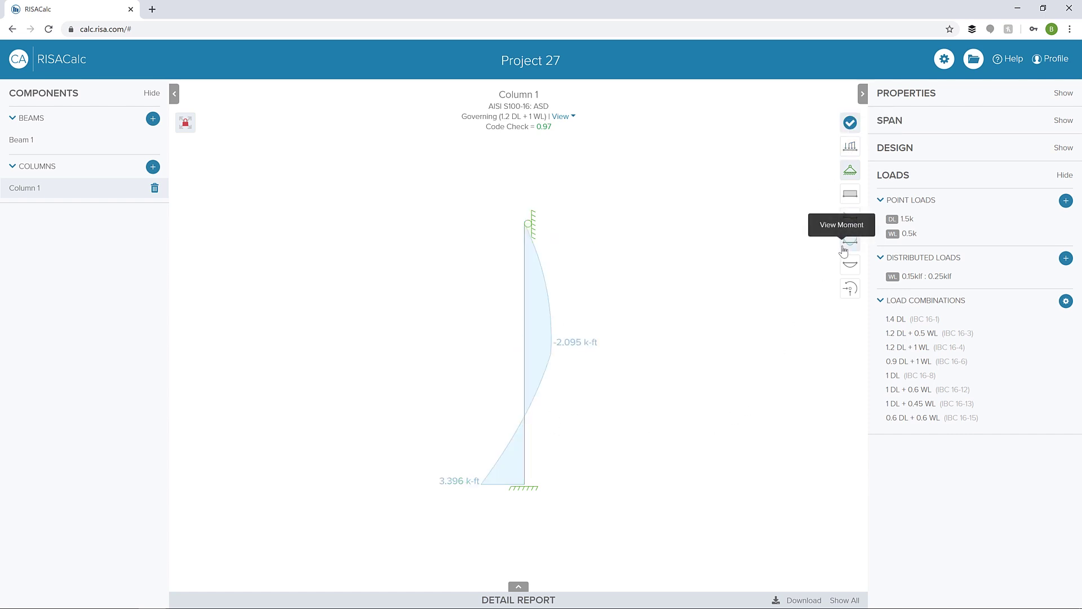
{"action": "left_click", "coordinate": [850, 264]}
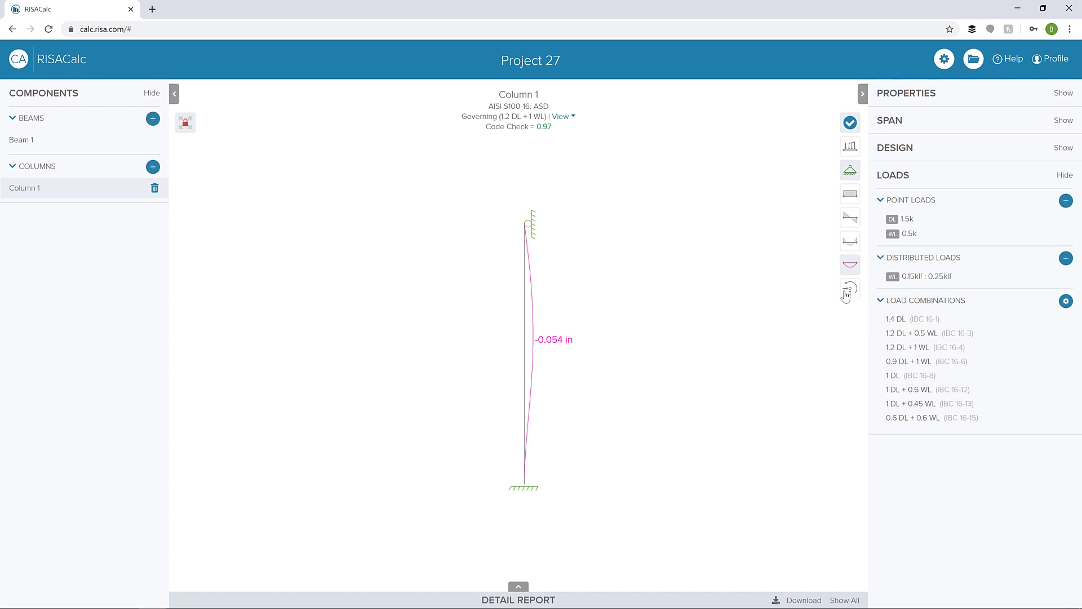
{"action": "left_click", "coordinate": [847, 290]}
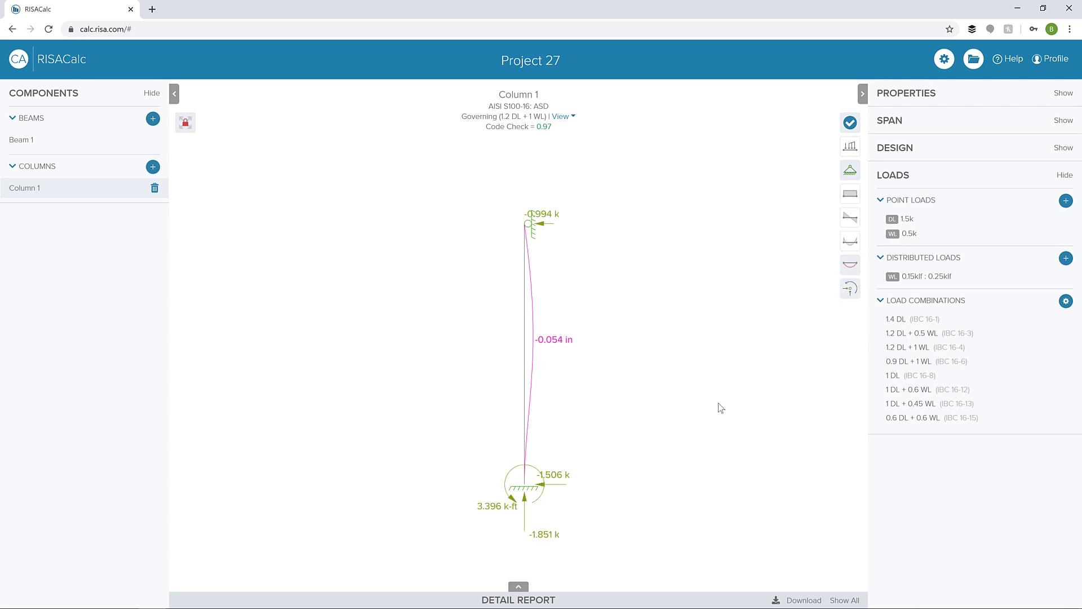
Step: Expand Column 1's Detail Report and review its Properties and Load Combinations sections
{"action": "left_click", "coordinate": [519, 587]}
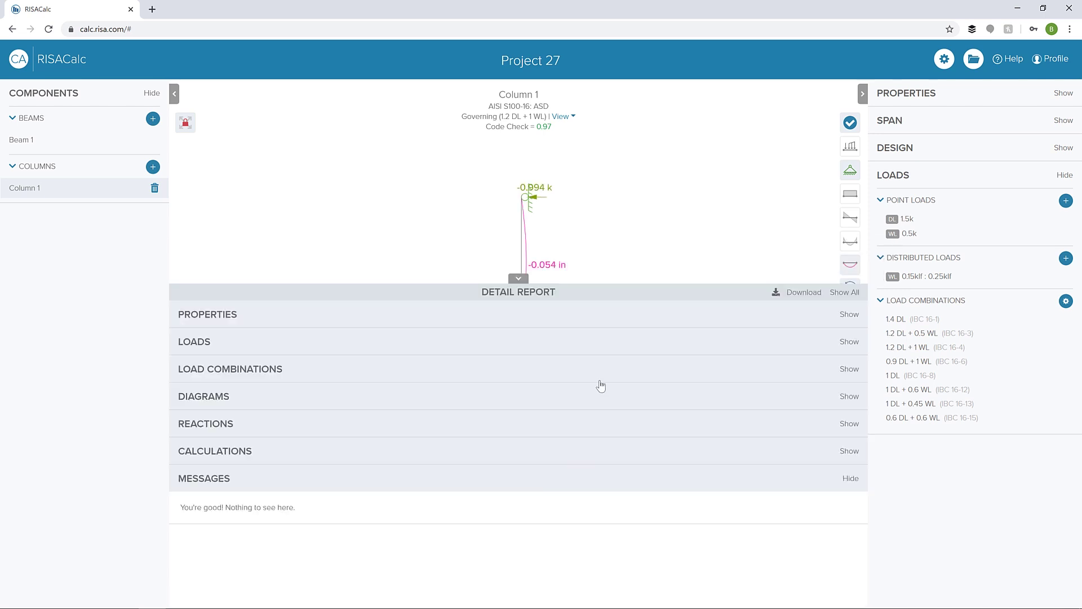
{"action": "left_click", "coordinate": [603, 318]}
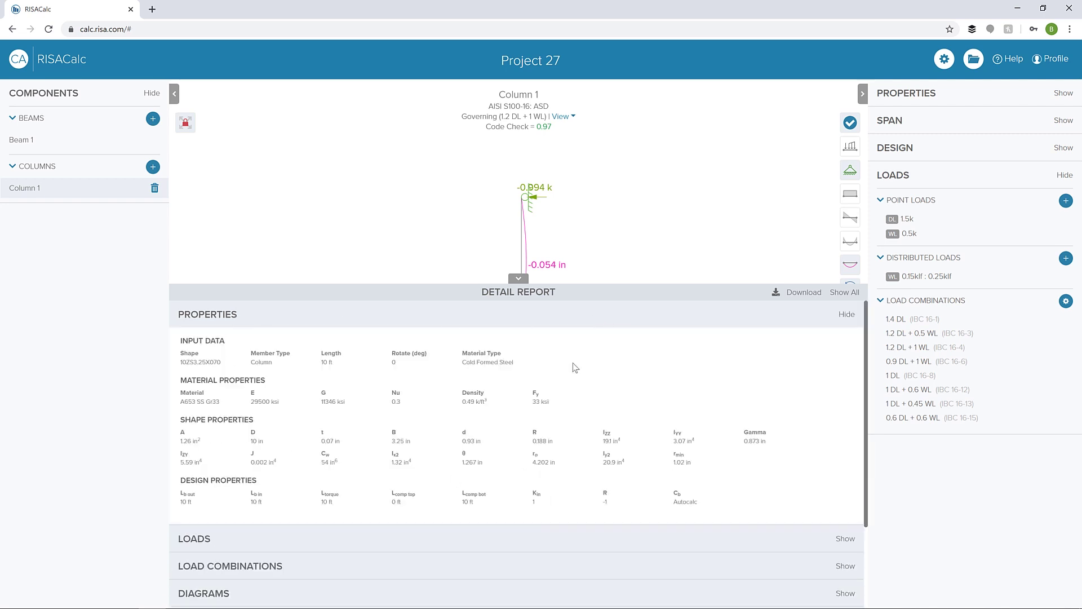
{"action": "left_click", "coordinate": [487, 322]}
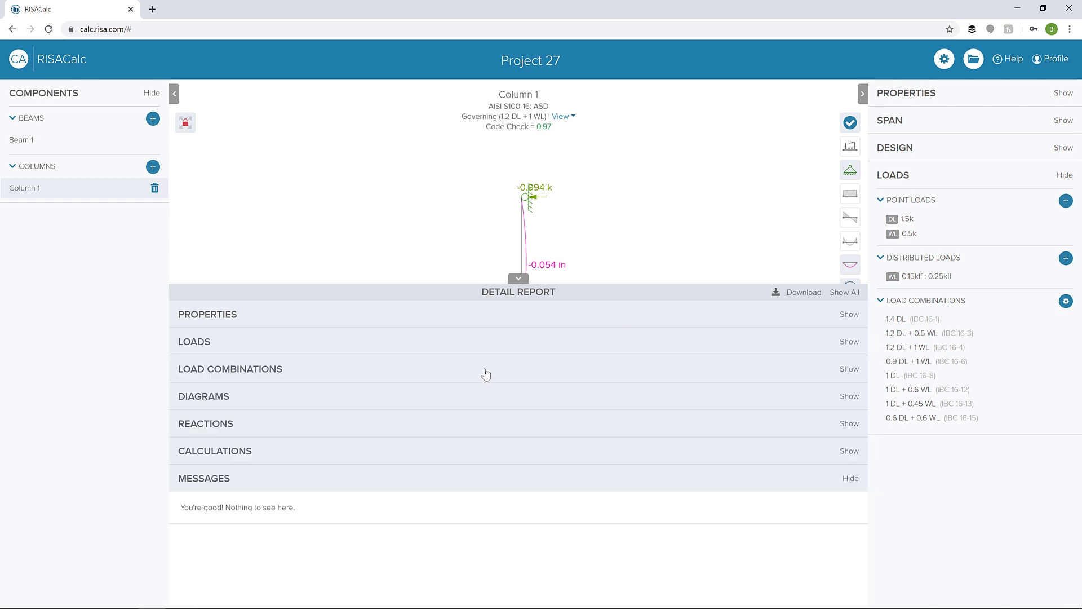
{"action": "left_click", "coordinate": [521, 378]}
{"action": "scroll", "coordinate": [538, 401], "scroll_direction": "down", "scroll_amount": 1}
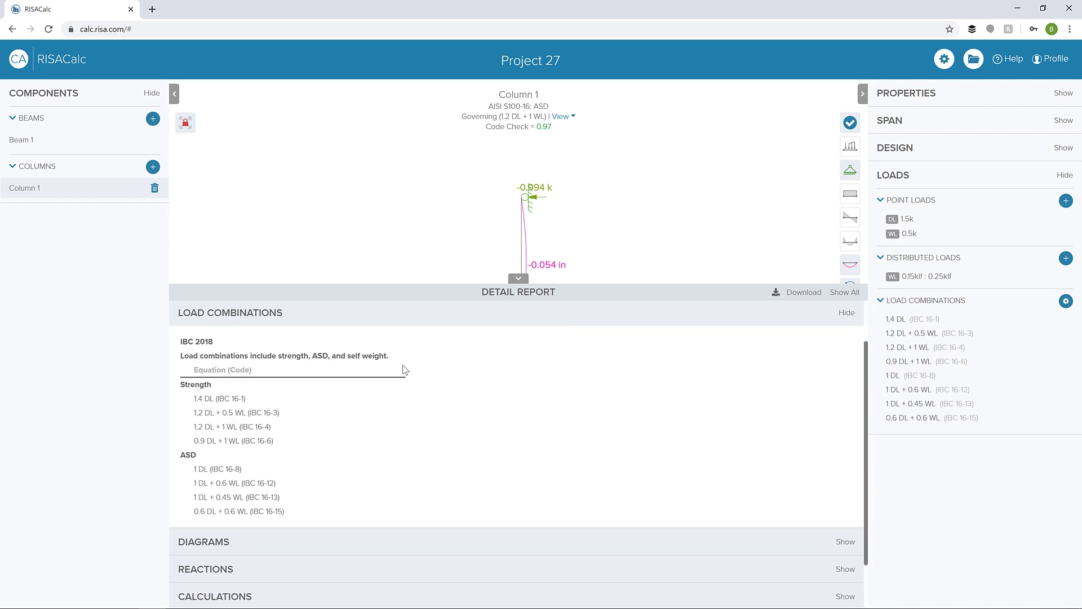
{"action": "left_click", "coordinate": [399, 314]}
Step: Inspect the Shear Analysis code-check calculations, then download the report as a PDF and open it
{"action": "left_click", "coordinate": [441, 453]}
{"action": "scroll", "coordinate": [445, 462], "scroll_direction": "down", "scroll_amount": 2}
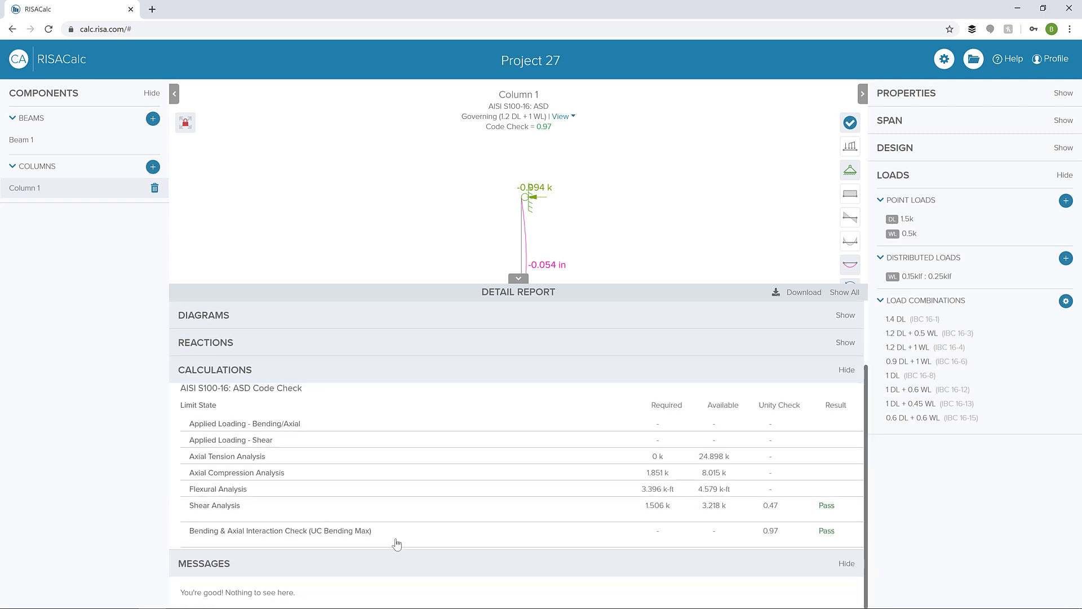
{"action": "left_click", "coordinate": [461, 510]}
{"action": "scroll", "coordinate": [486, 472], "scroll_direction": "down", "scroll_amount": 4}
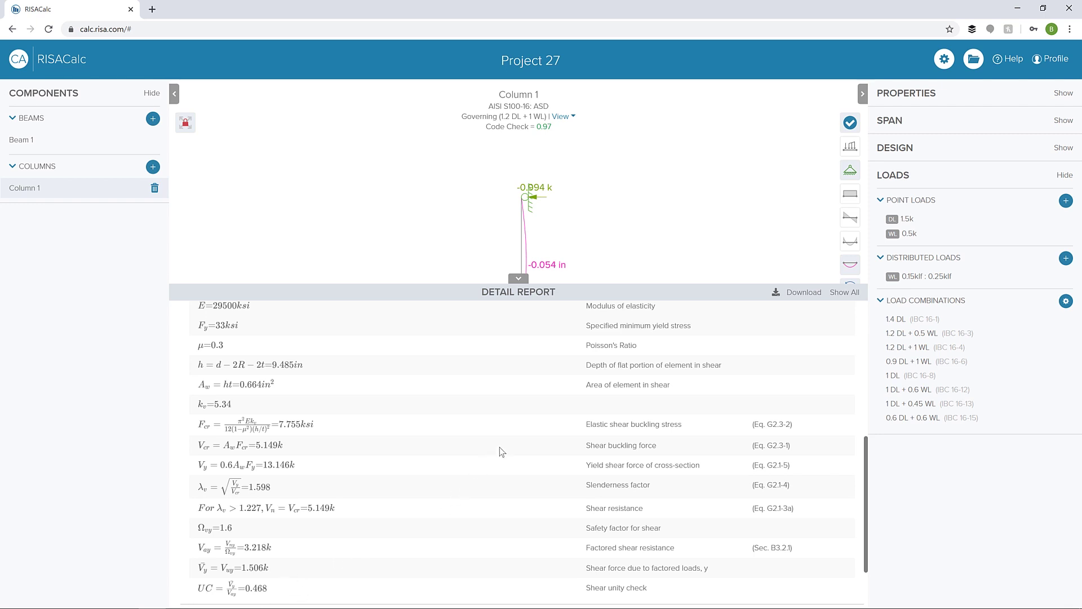
{"action": "left_click", "coordinate": [777, 299]}
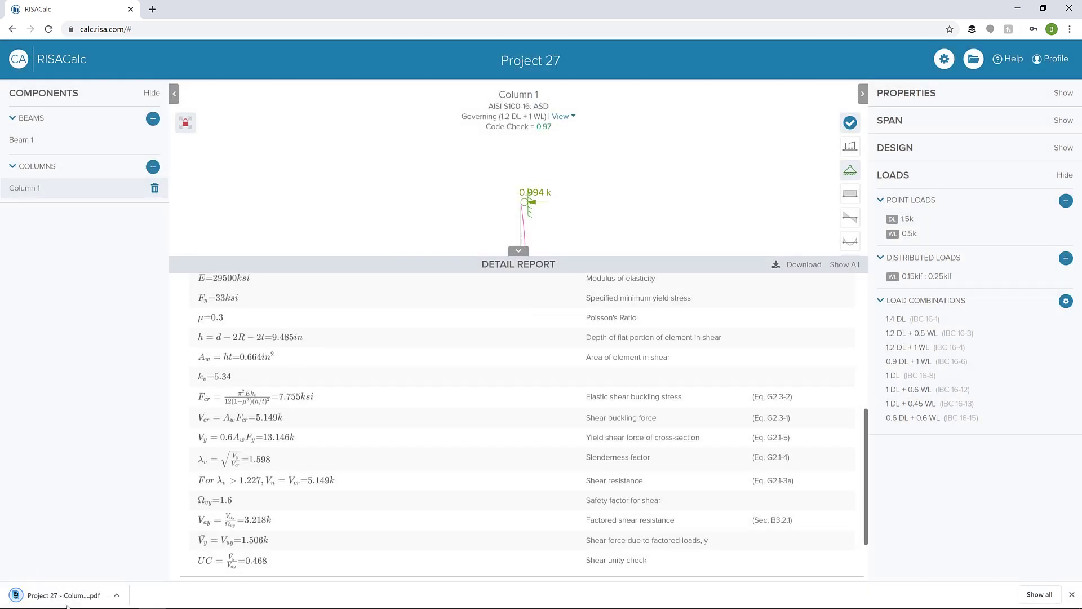
{"action": "left_click", "coordinate": [66, 602]}
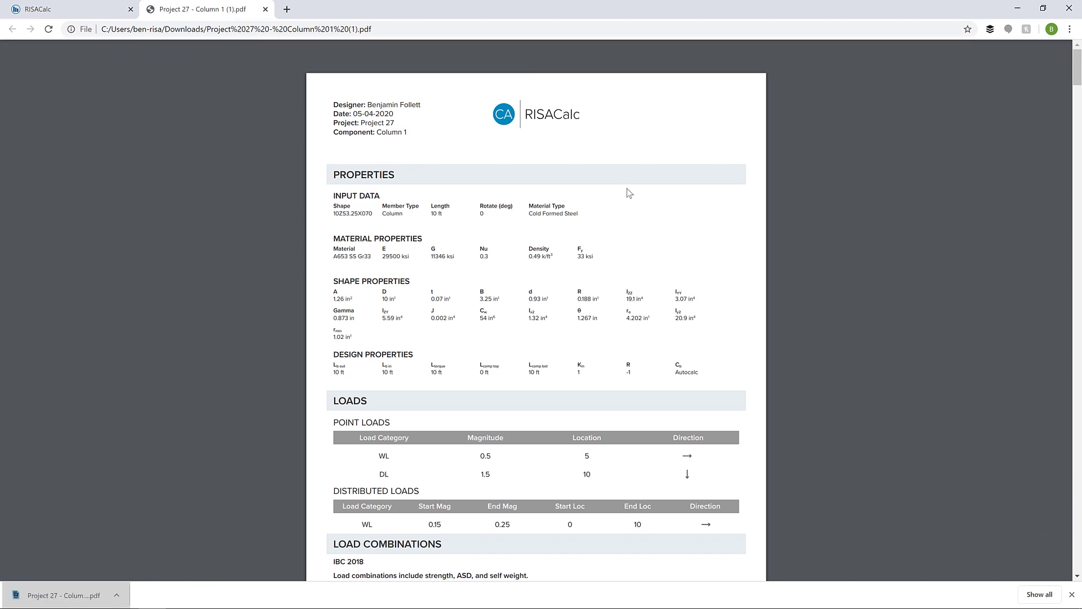
Step: Scroll the PDF through the strength and ASD combinations, the 1.2 DL + 1 WL diagrams and reactions
{"action": "scroll", "coordinate": [629, 193], "scroll_direction": "down", "scroll_amount": 1}
{"action": "scroll", "coordinate": [628, 194], "scroll_direction": "down", "scroll_amount": 12}
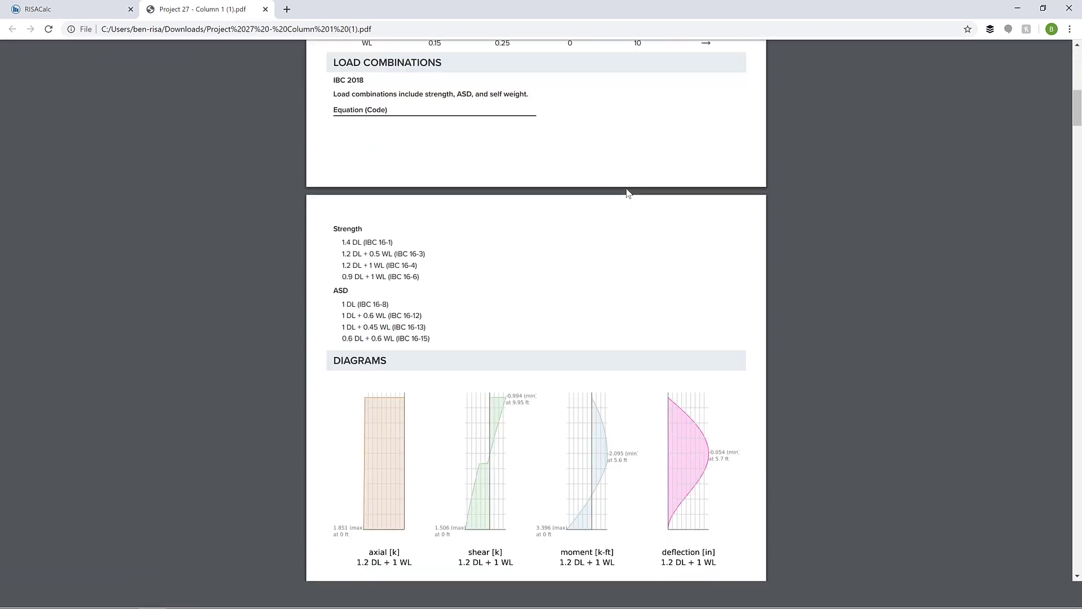
{"action": "scroll", "coordinate": [628, 193], "scroll_direction": "down", "scroll_amount": 2}
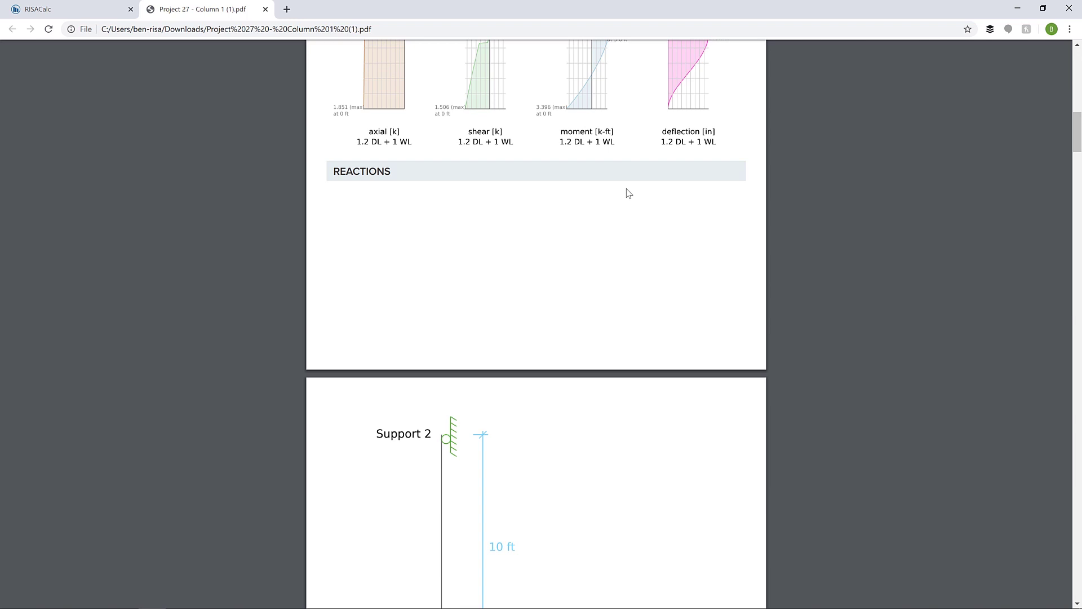